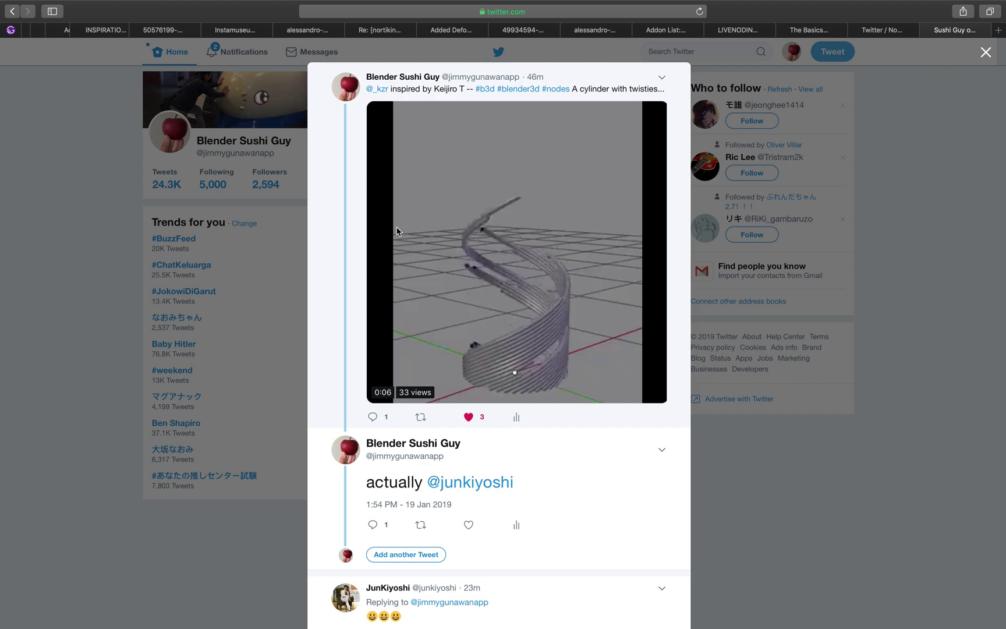
Open the replying artist's profile from the tweet thread and watch the animated line-cylinder video for reference.
mouse_move(516, 297)
scroll(518, 314, "down", 3)
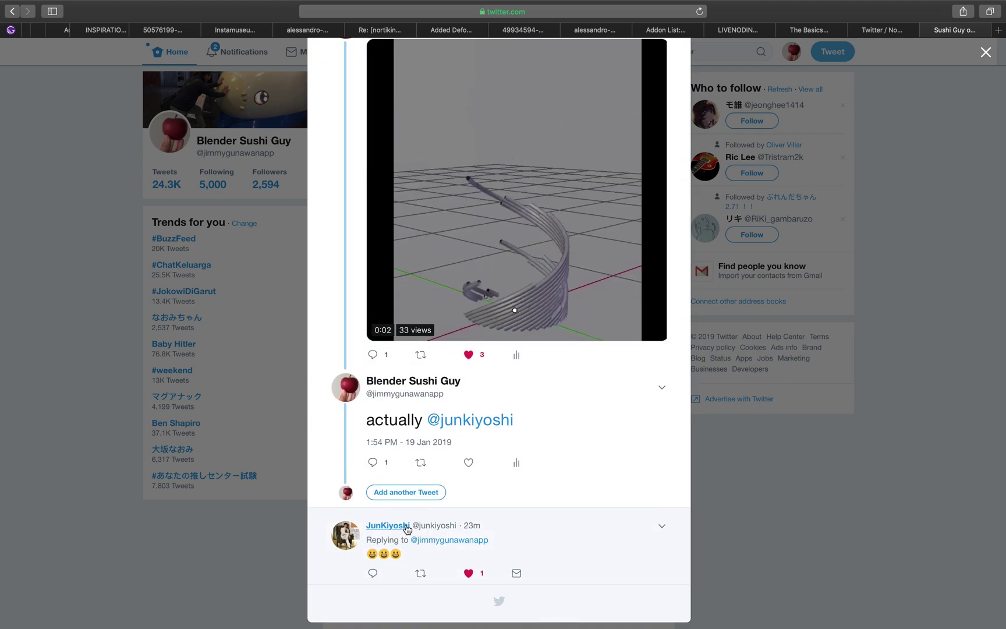
left_click(406, 528)
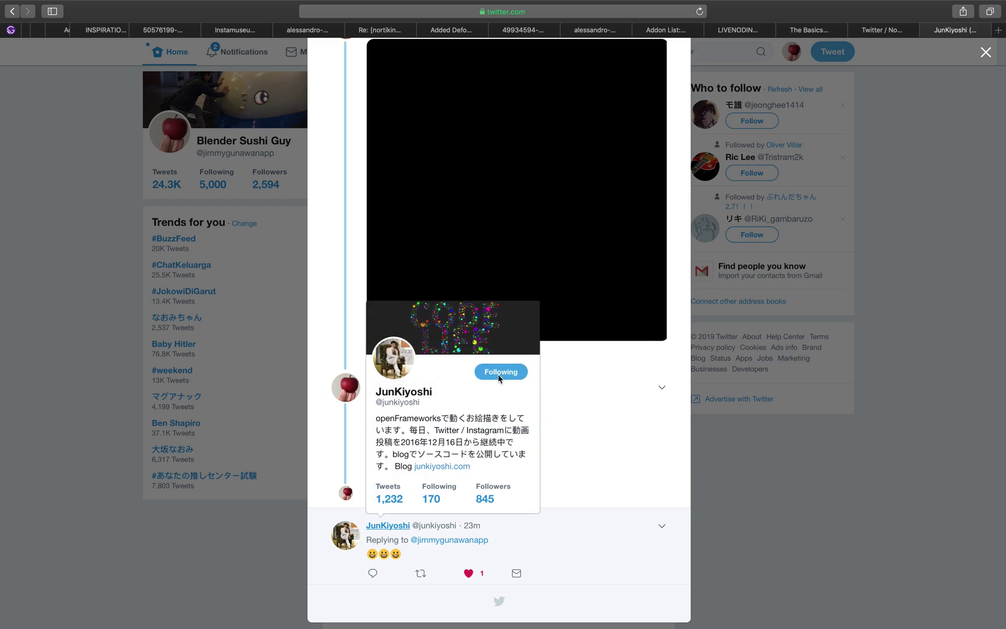
scroll(612, 433, "down", 10)
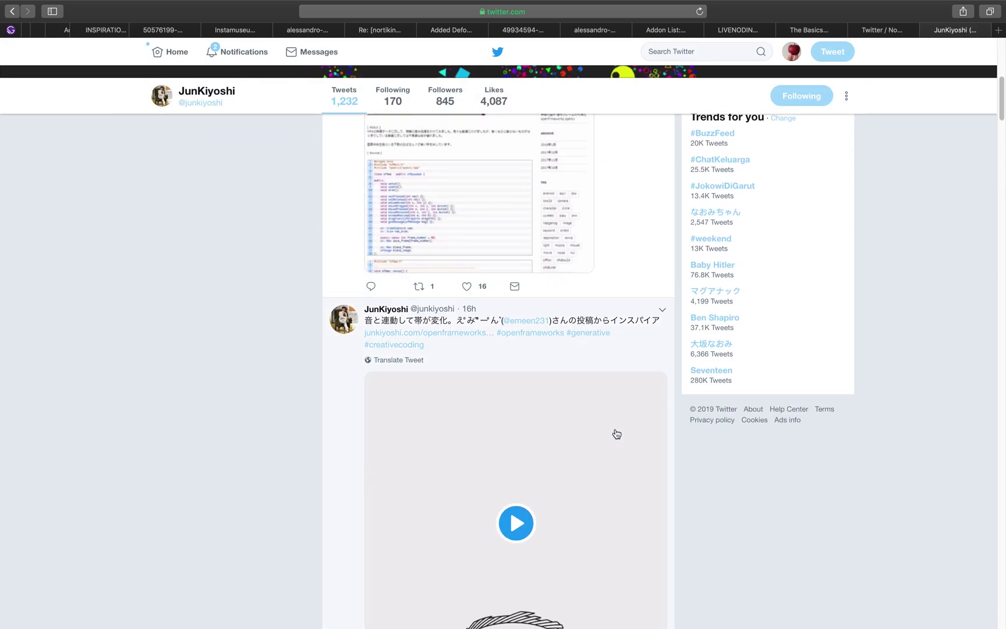
scroll(616, 433, "down", 2)
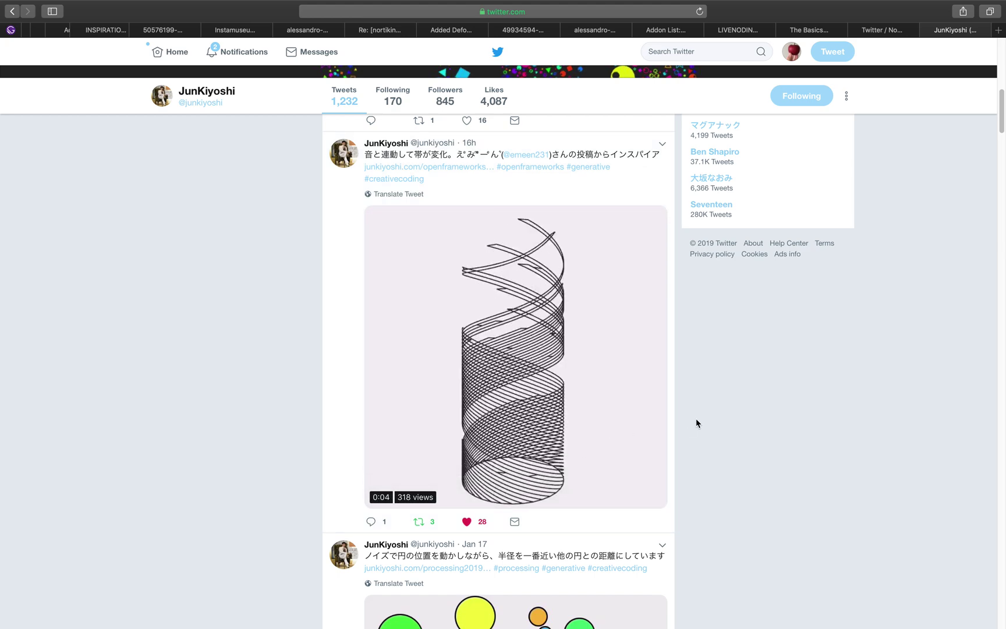
mouse_move(602, 370)
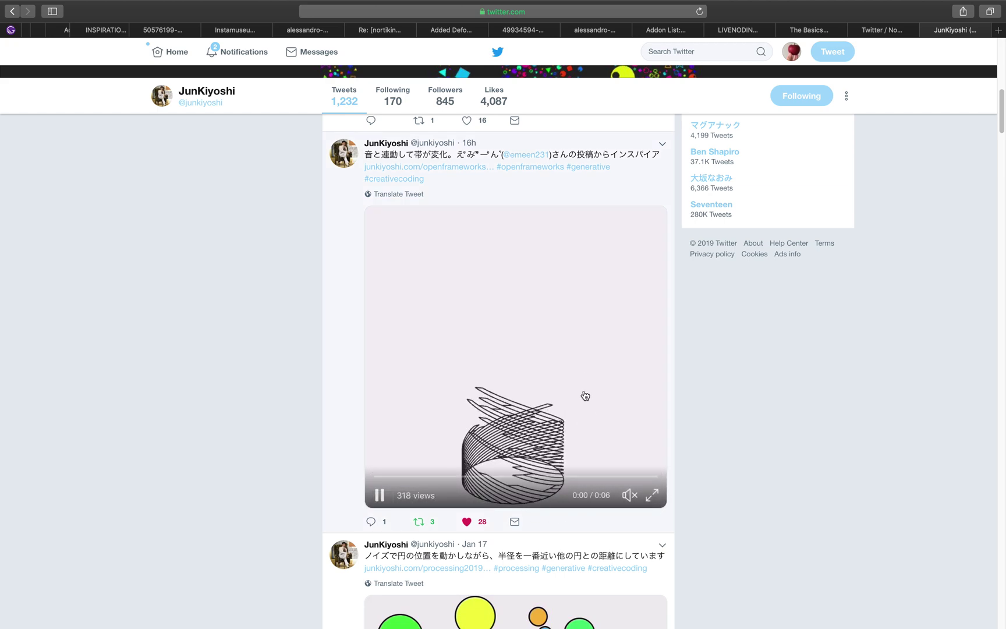
Return to the home timeline to view the Blender twisted-cylinder tweet, and switch to Blender.
left_click(869, 31)
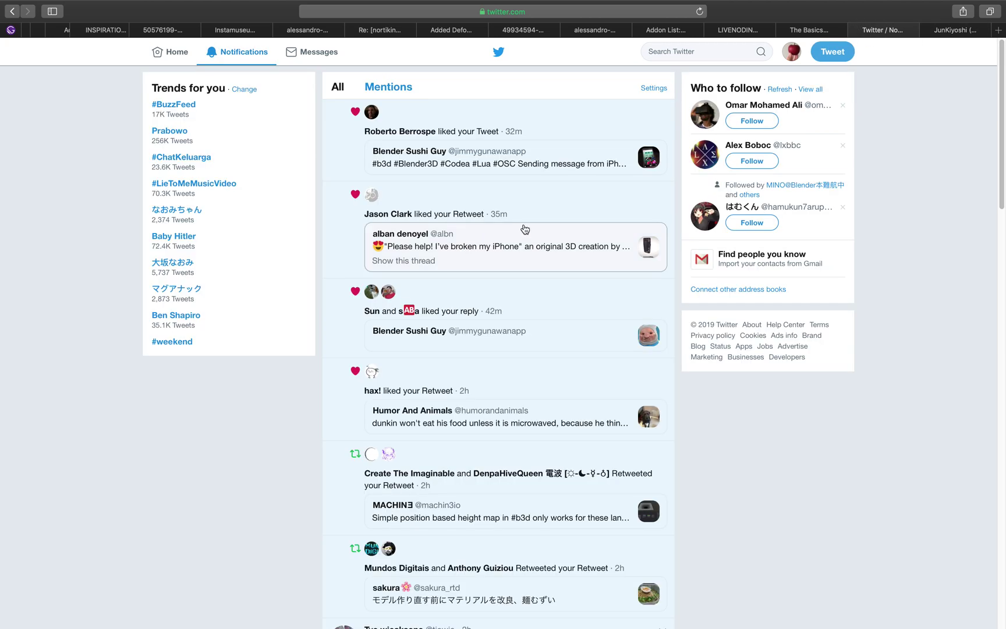
left_click(940, 32)
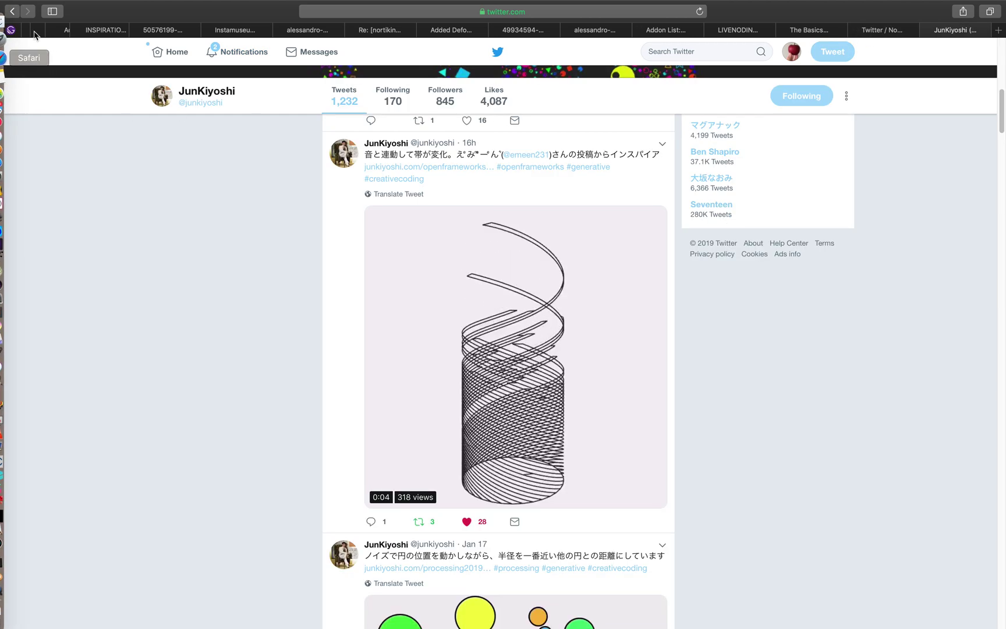
left_click(11, 11)
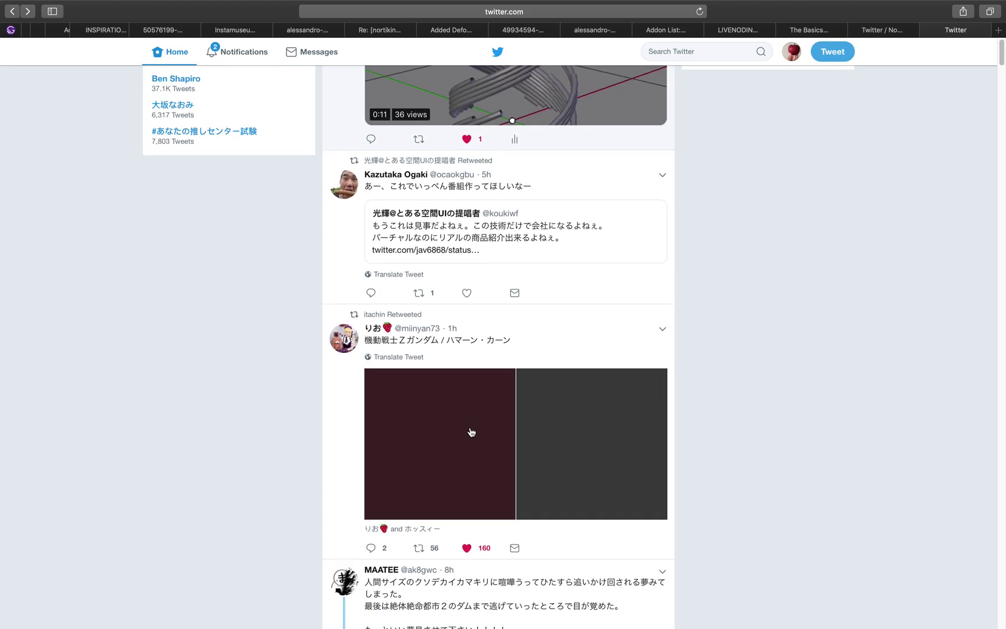
scroll(471, 431, "up", 6)
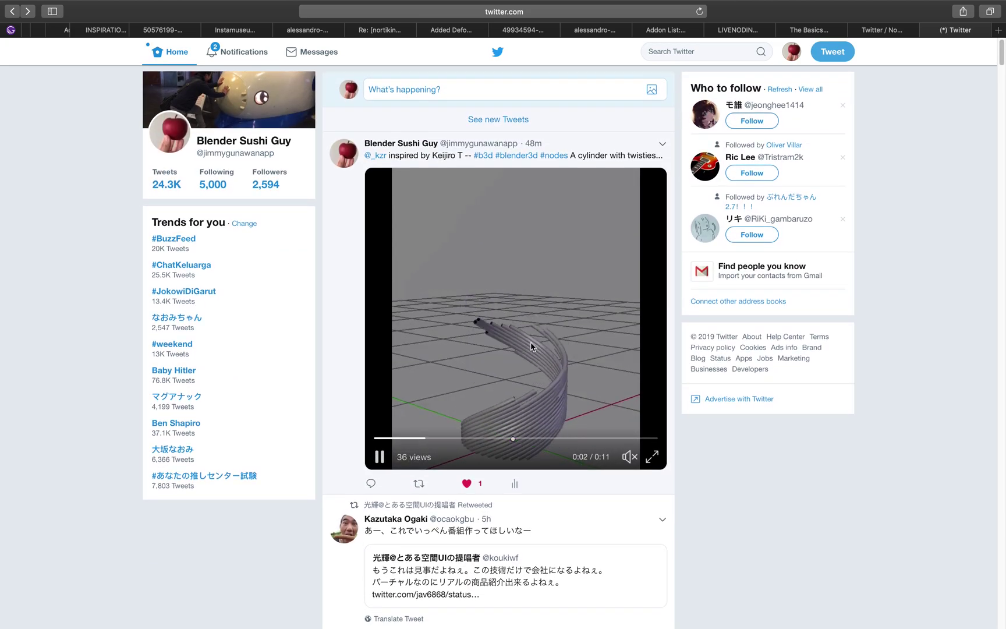
left_click(927, 30)
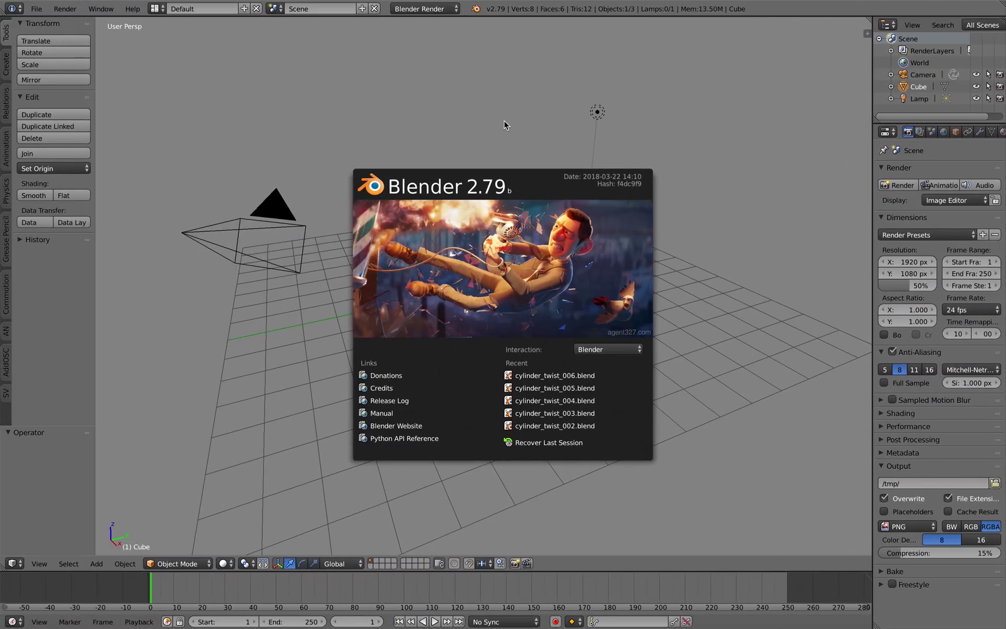
Dismiss the splash screen and delete all default objects from the scene.
left_click(241, 128)
left_click(346, 154)
key("s")
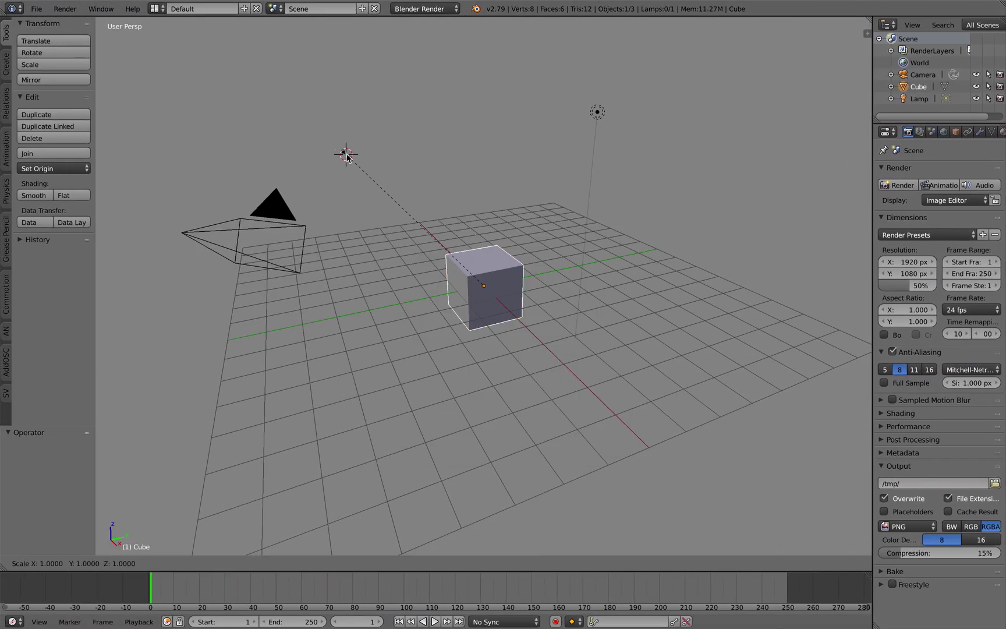
key("Escape")
key("a")
key("a")
key("x")
left_click(418, 160)
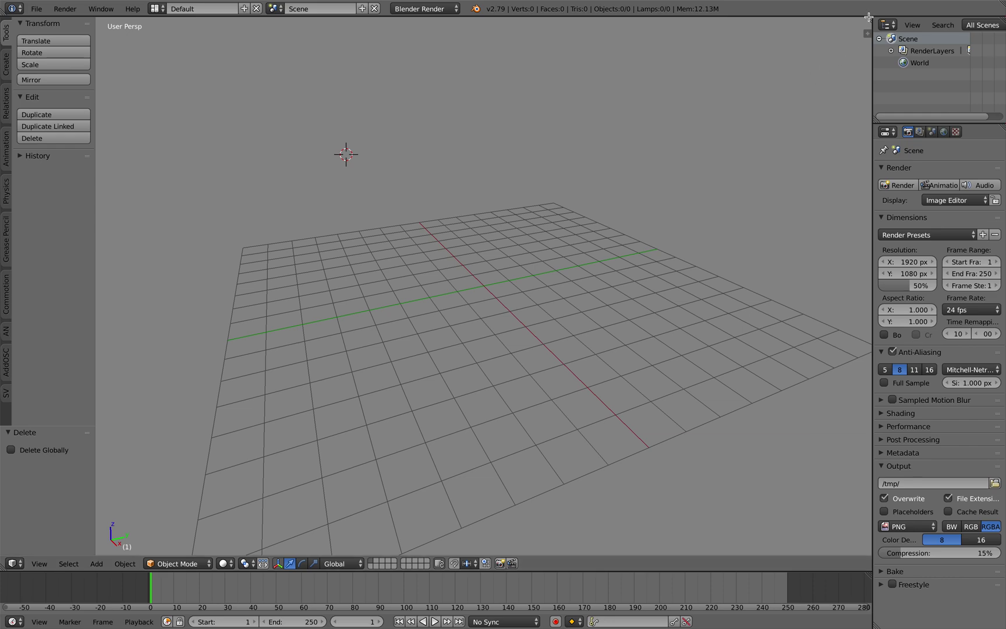
Split the 3D view into two stacked areas and save the file on the Desktop as ANSV_cylinderTwist_001.blend.
left_click_drag(869, 17, 868, 279)
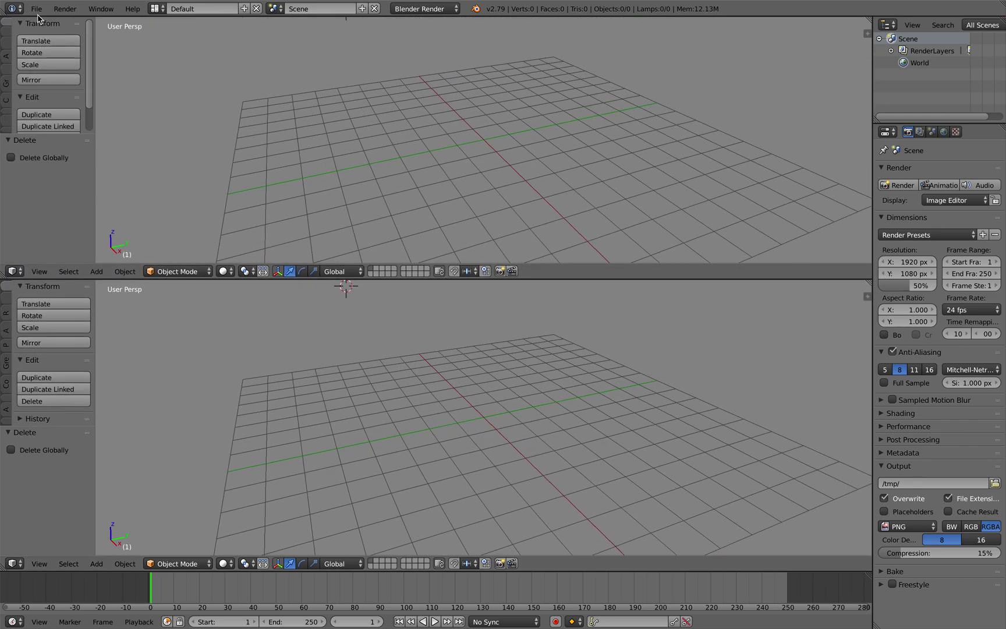
left_click(36, 9)
left_click(47, 112)
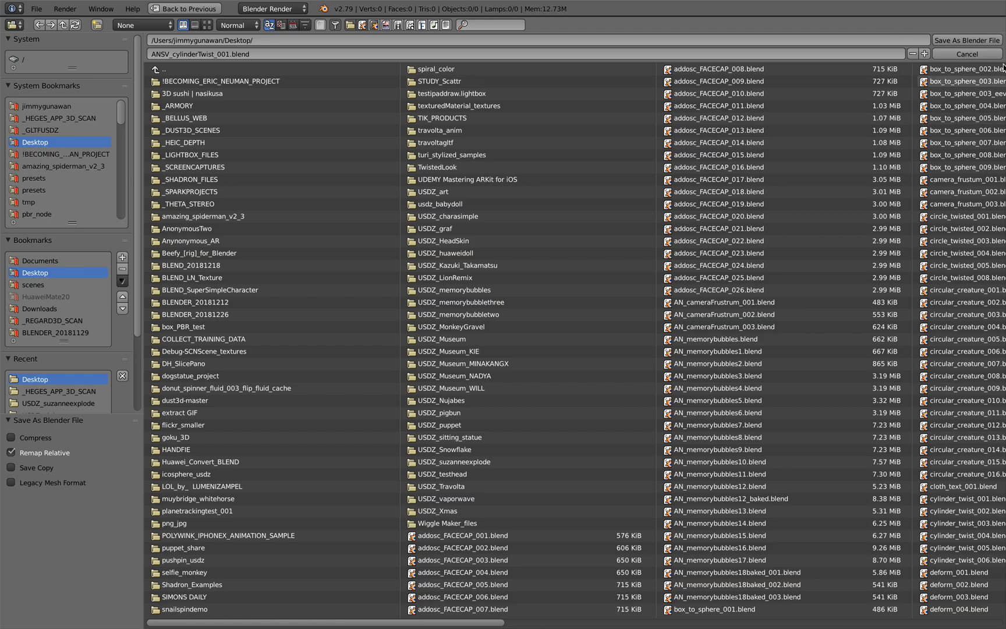
left_click(967, 40)
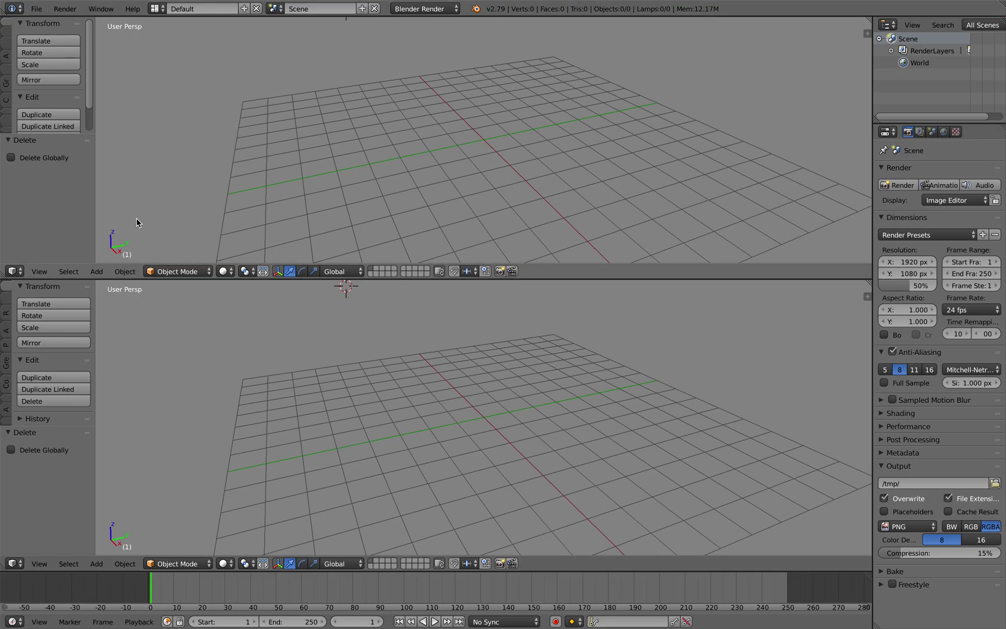
Turn the upper 3D view into a Node Editor and create a new Sverchok node tree.
left_click(18, 272)
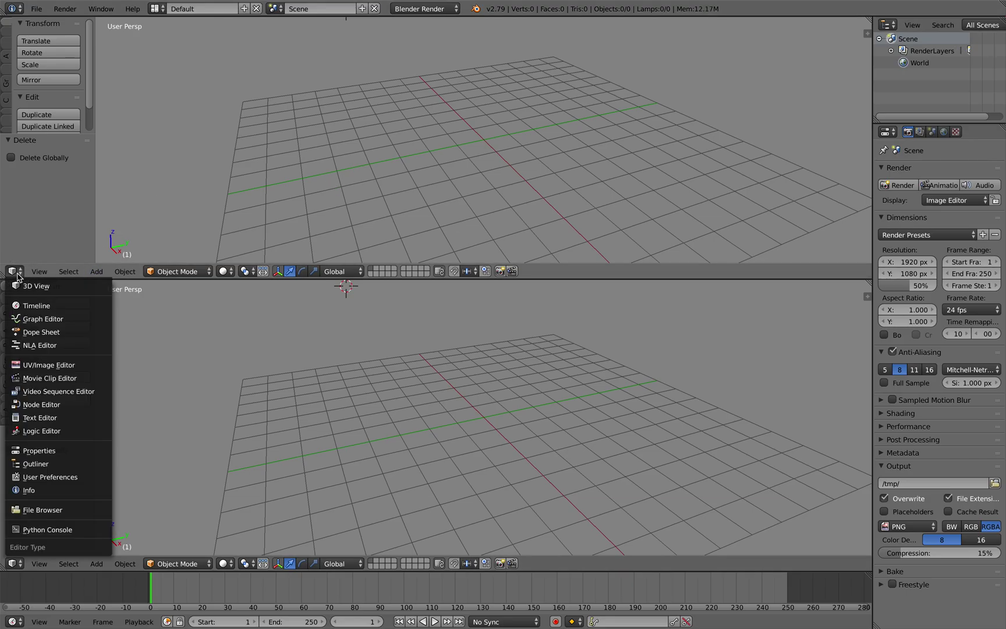
left_click(50, 404)
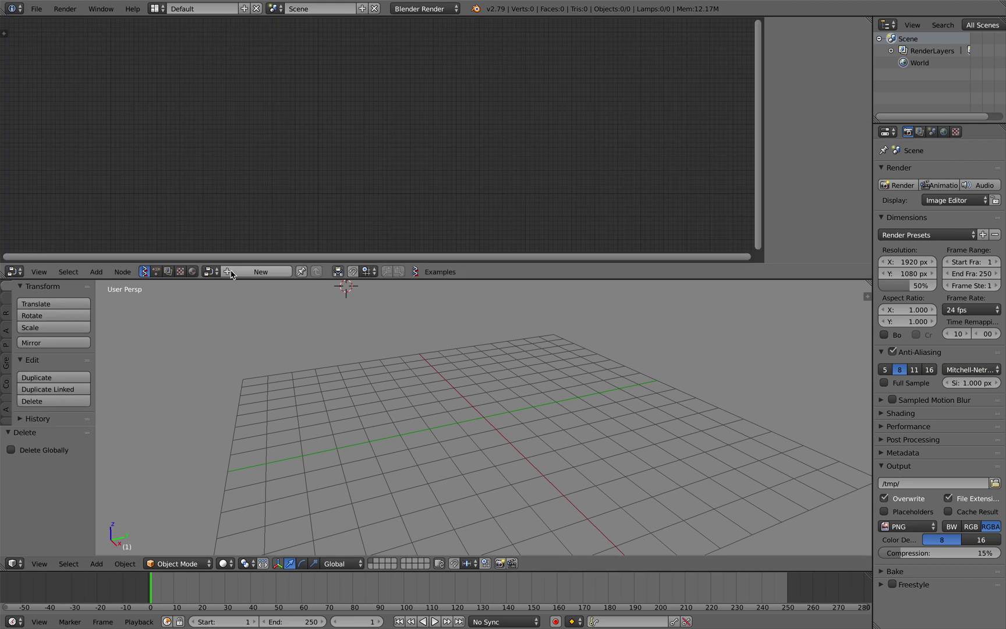
left_click(231, 272)
Search for the Cylinder node and place it in the node tree.
key("shift+a")
left_click(249, 123)
type("cul")
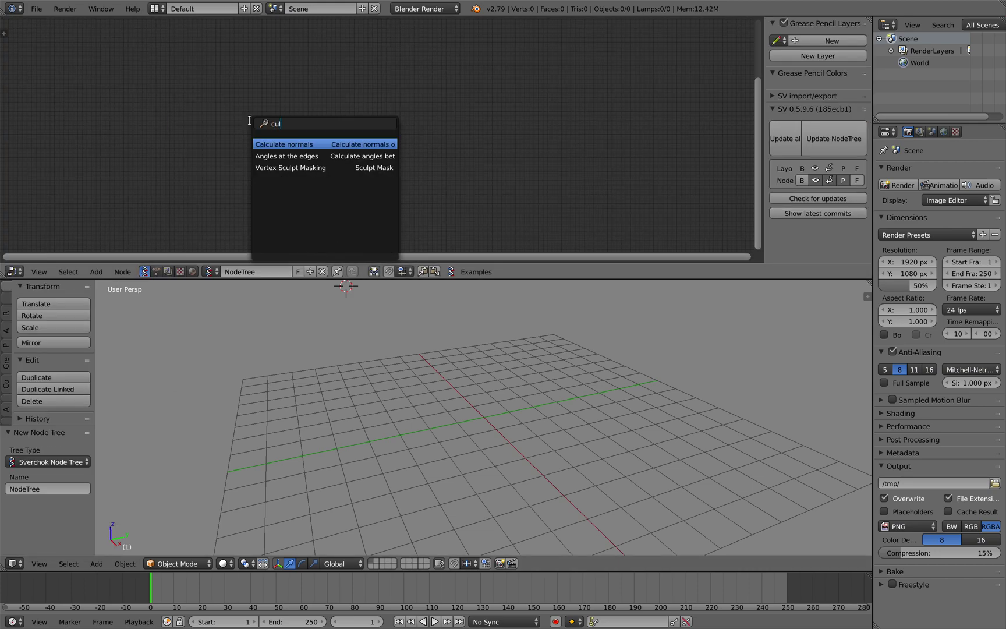
key("BackSpace")
key("BackSpace")
type("yl")
key("Return")
left_click(229, 96)
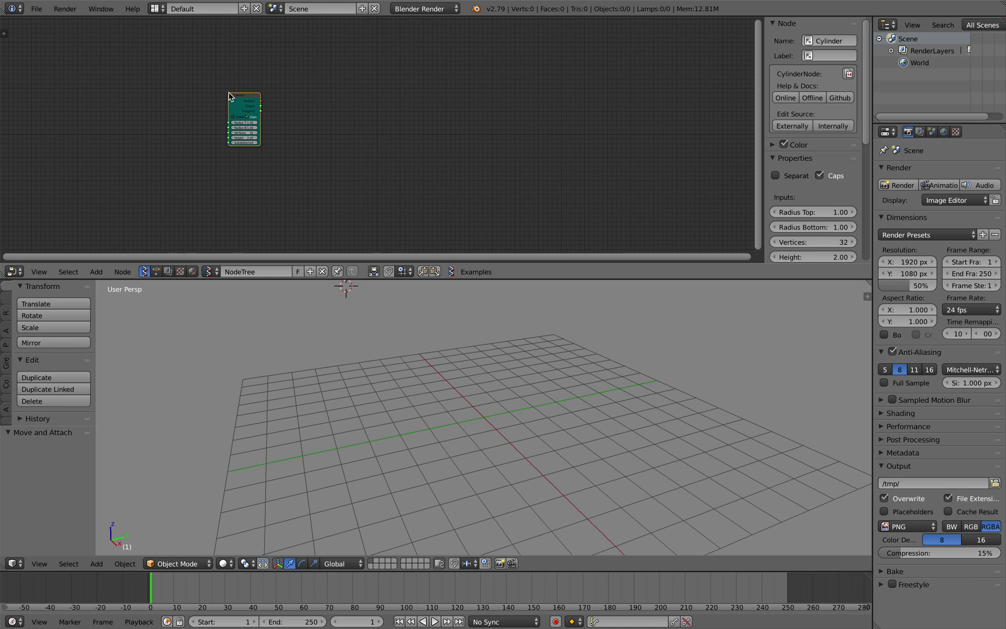
Widen the Cylinder node and enable its Separate option.
scroll(228, 95, "up", 2)
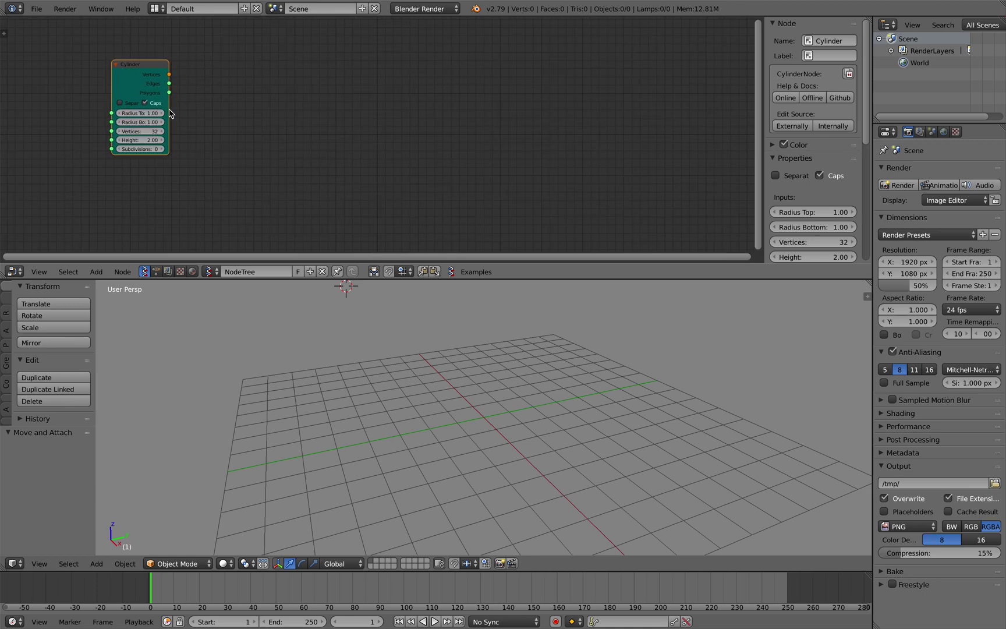
left_click_drag(169, 113, 207, 110)
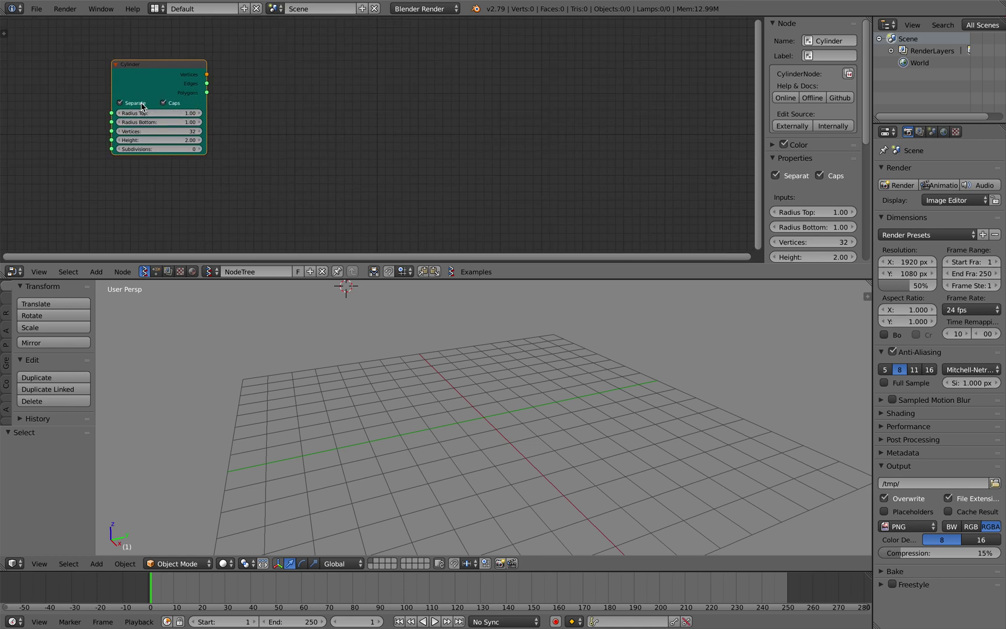
scroll(142, 106, "up", 2)
Add a UV Connection node and place it to the right of the Cylinder node.
key("space")
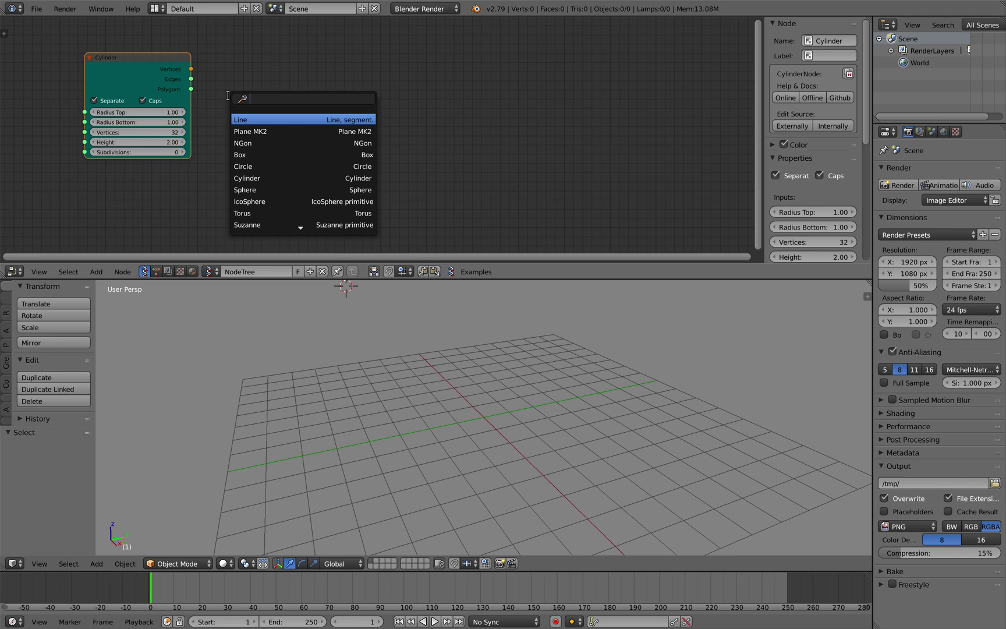
type("uv")
key("Return")
left_click(306, 77)
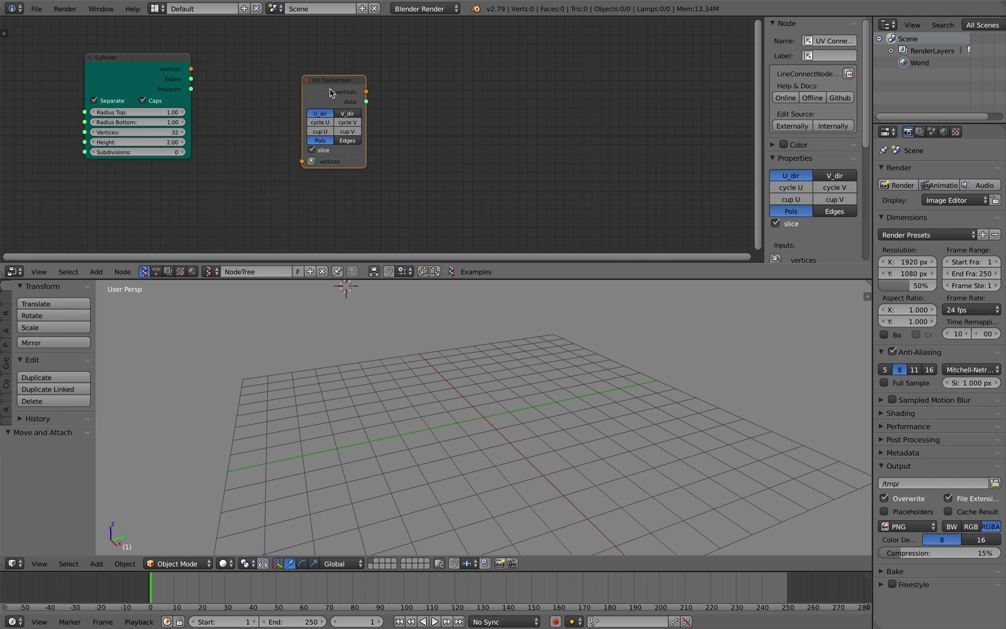
left_click_drag(329, 93, 395, 72)
left_click_drag(192, 71, 361, 128)
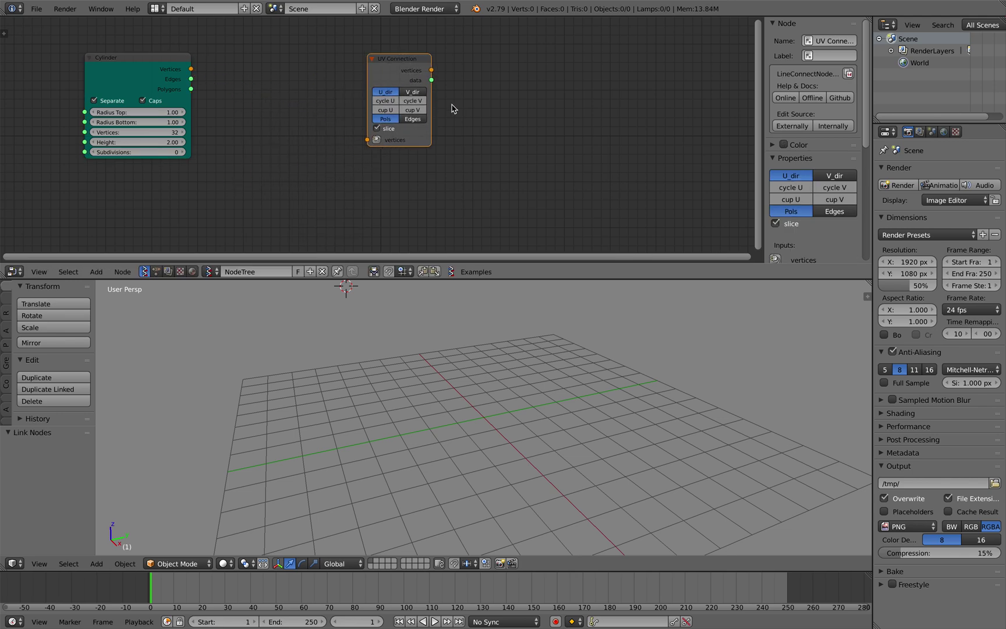
Add a Viewer Draw node beside the UV Connection node.
key("shift+a")
left_click(483, 93)
type("viewer")
key("Return")
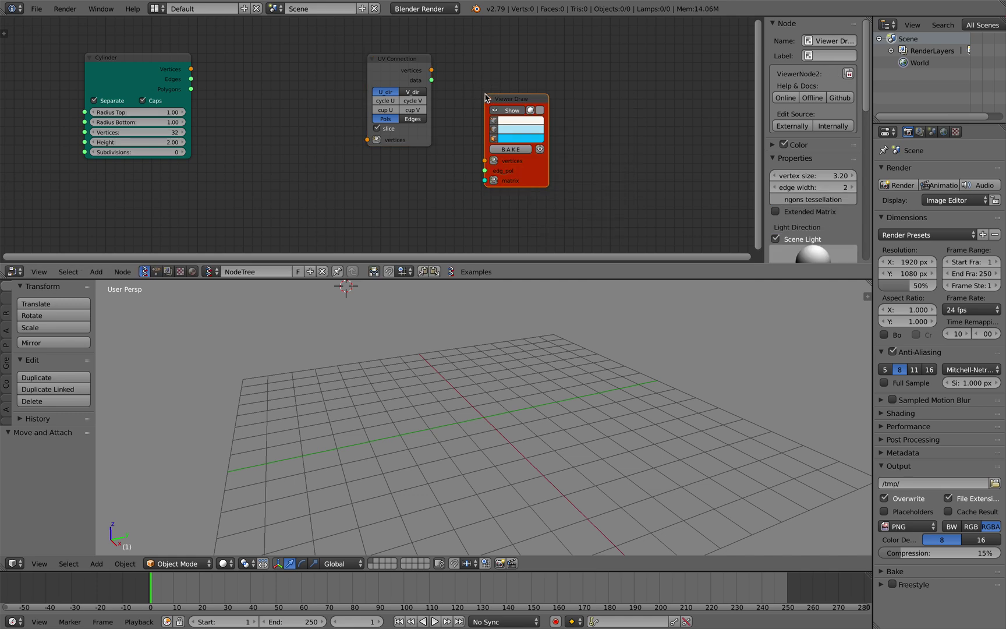
Link the Cylinder's Vertices and Edges to Viewer Draw's vertices and edg_pol inputs, and space the three nodes apart.
mouse_move(191, 69)
left_mouse_down()
mouse_move(486, 161)
mouse_move(220, 105)
mouse_move(190, 76)
mouse_move(273, 126)
left_mouse_up()
left_click(161, 70)
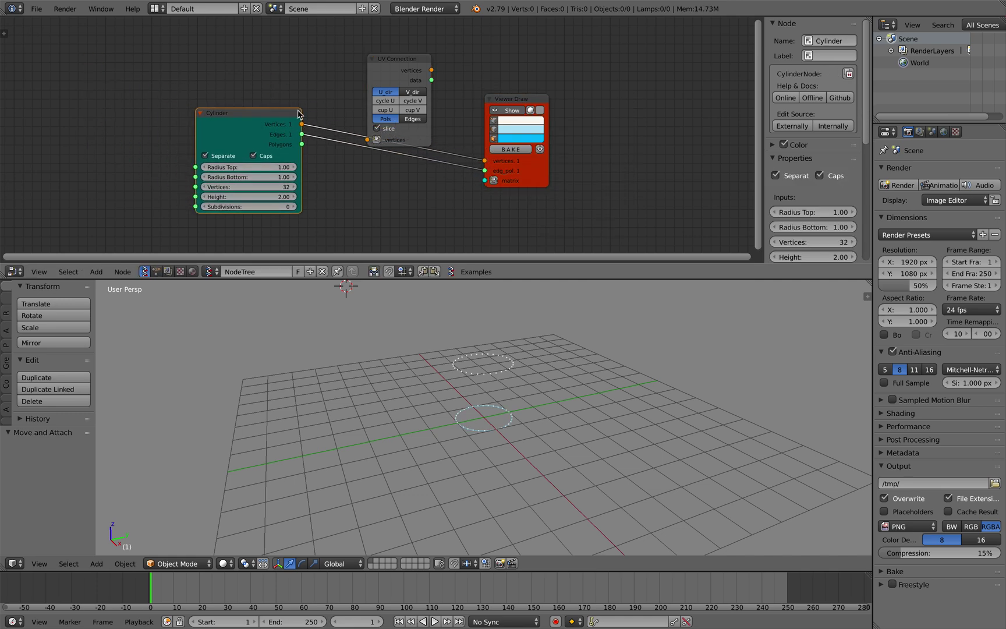
left_click_drag(393, 64, 433, 46)
left_click_drag(526, 104, 561, 108)
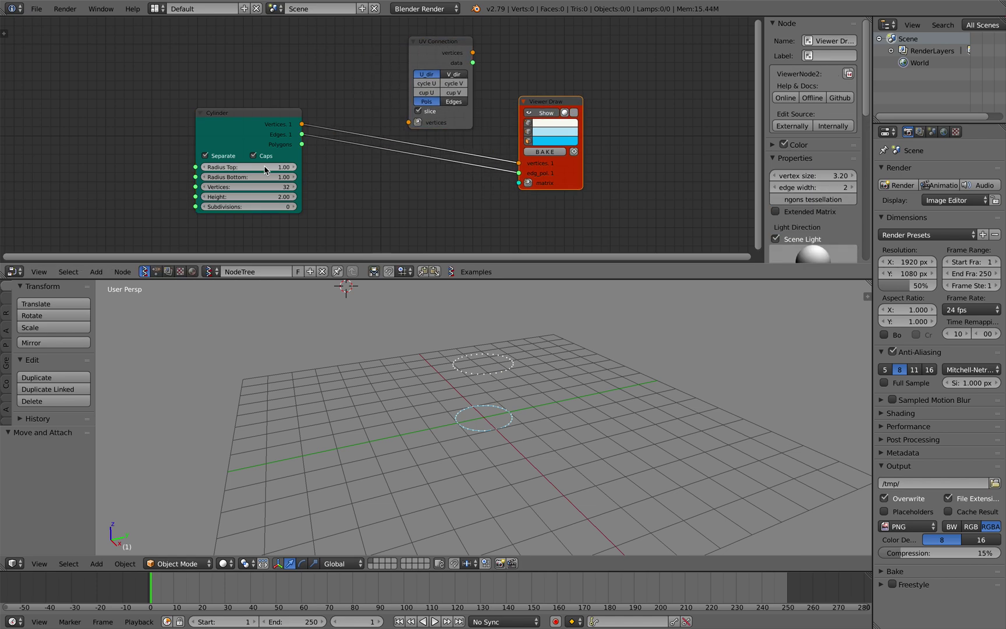
Link the Cylinder's Vertices output to the UV Connection node's vertices input, keeping Separate enabled.
left_click(232, 161)
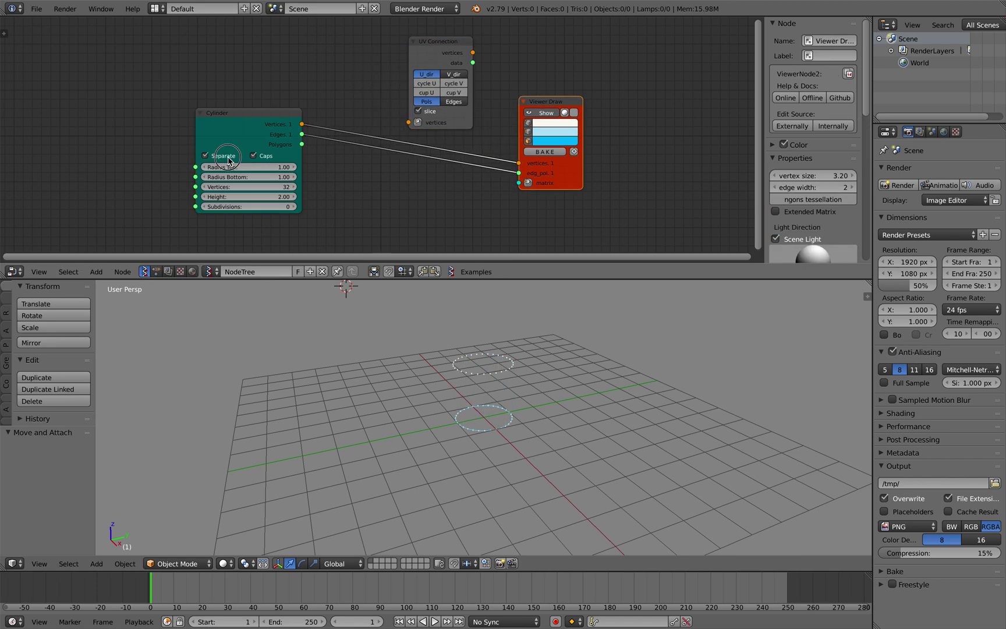
left_click(205, 155)
left_click_drag(302, 124, 349, 94)
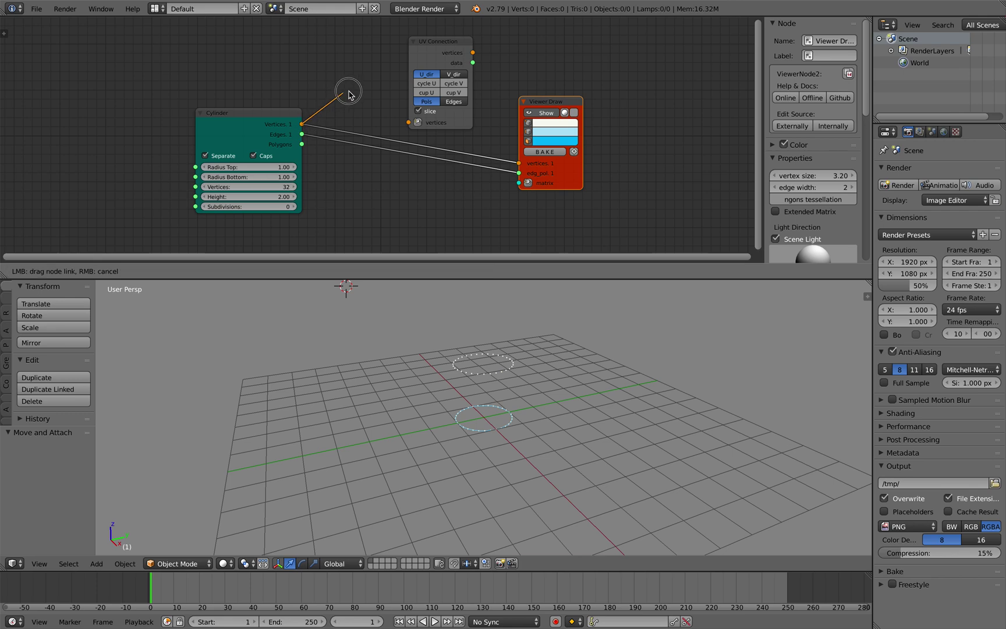
left_click_drag(406, 127, 408, 122)
Link UV Connection's vertices and data outputs to Viewer Draw's vertices and edg_pol inputs, and move UV Connection between the other nodes.
left_click_drag(472, 52, 484, 89)
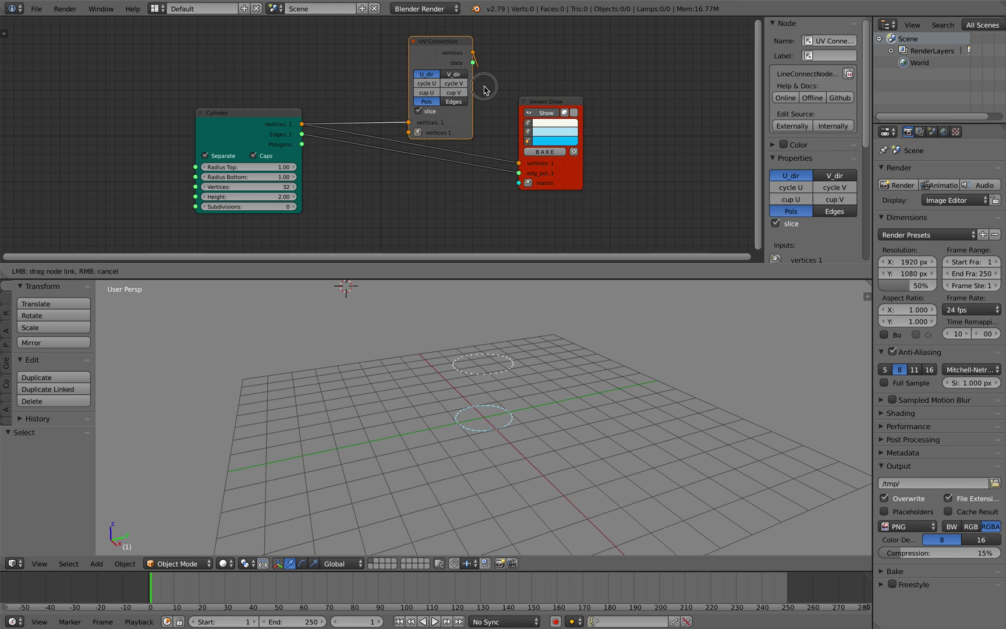
mouse_move(517, 162)
left_mouse_down()
mouse_move(473, 62)
mouse_move(488, 123)
left_mouse_up()
left_click_drag(511, 169, 518, 173)
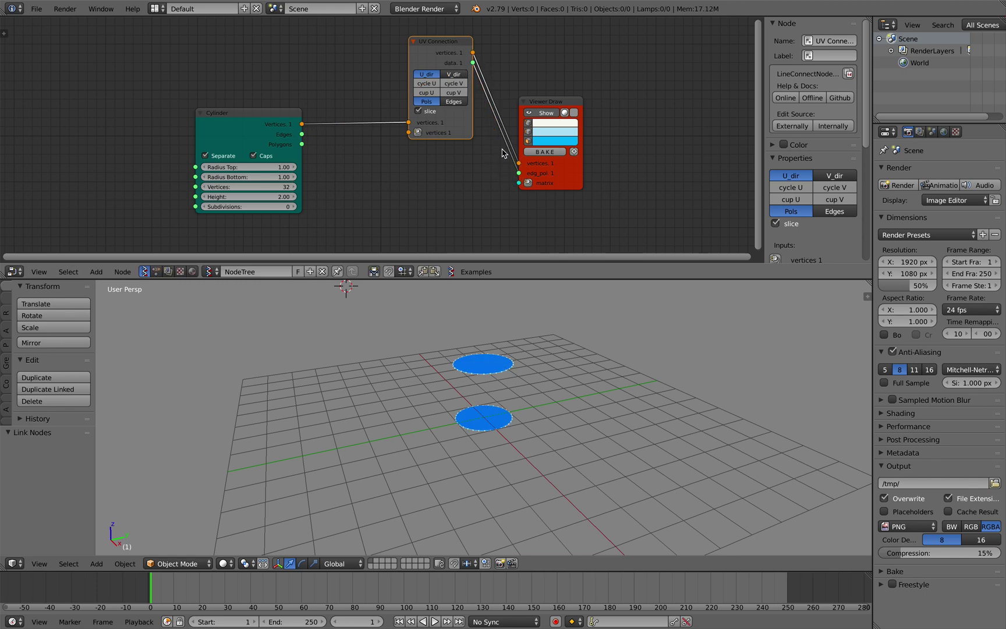
left_click_drag(448, 59, 402, 101)
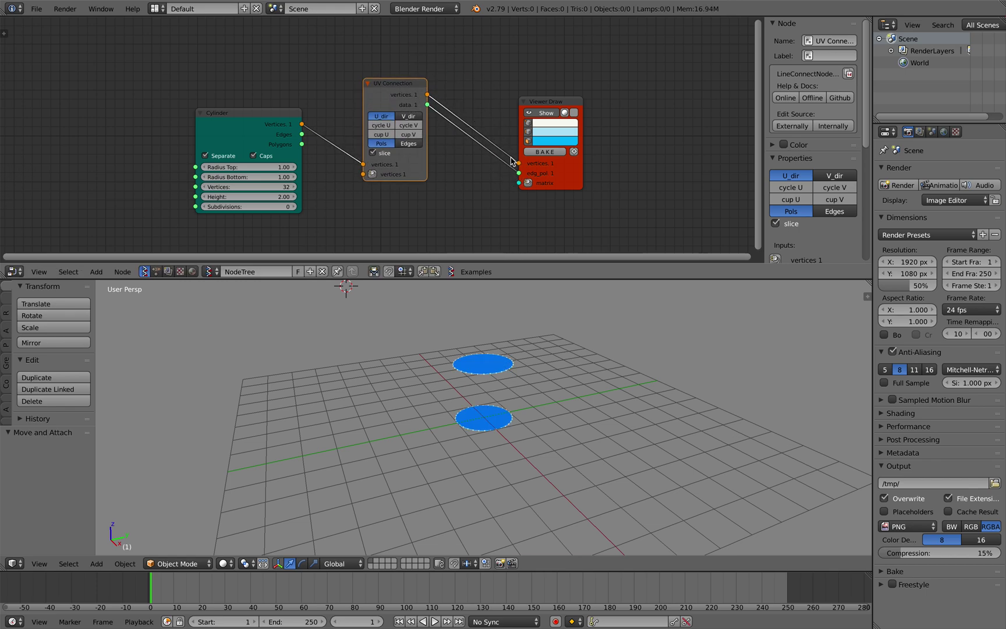
Set UV Connection to output Edges, try the V_dir direction, and switch back to U_dir.
left_click(409, 143)
left_click(410, 117)
scroll(489, 370, "up", 6)
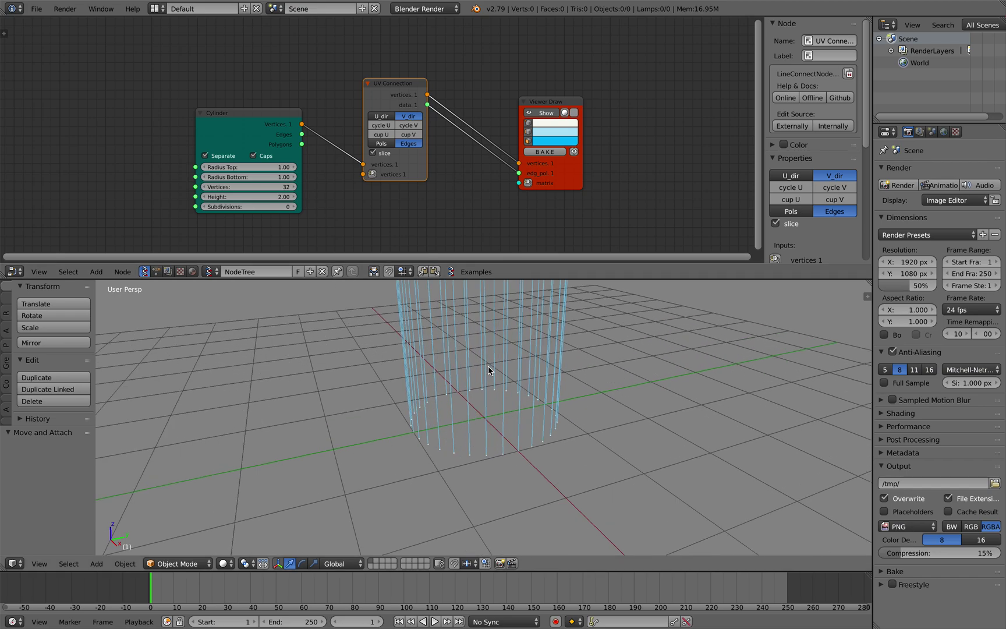
middle_click_drag(489, 370, 552, 372)
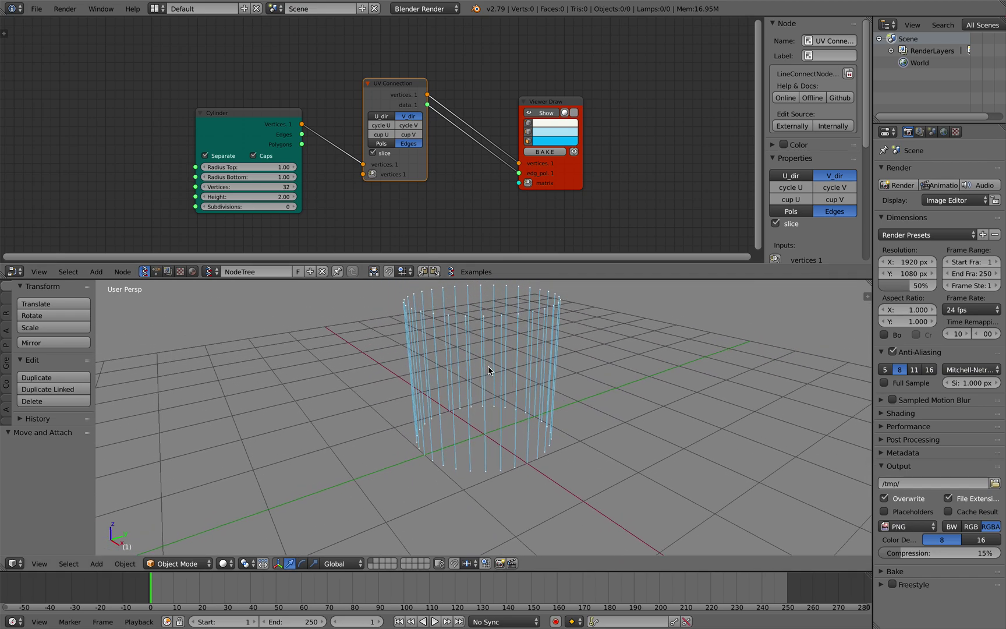
left_click(382, 117)
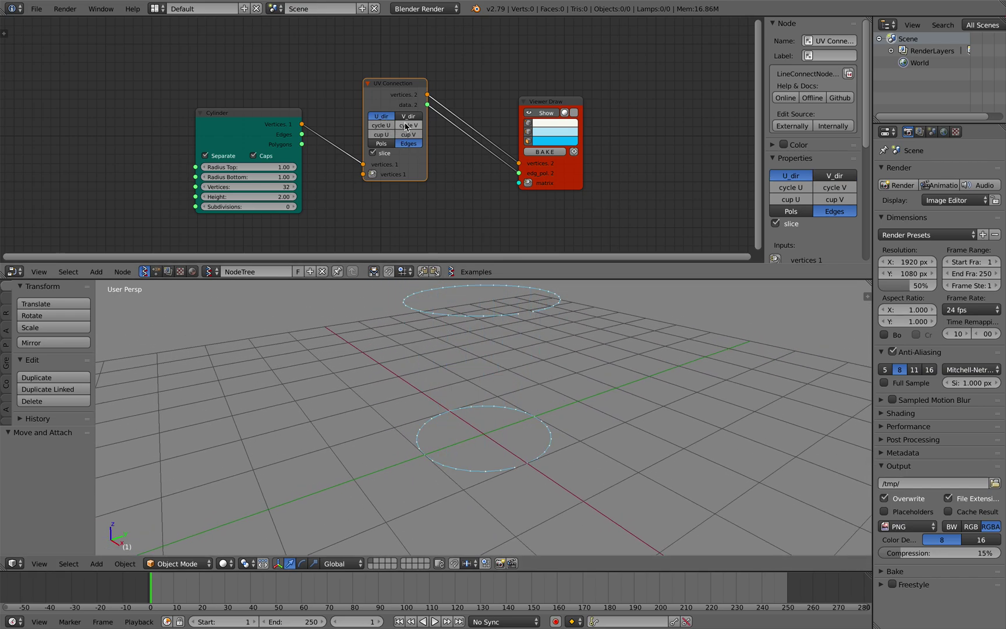
Switch UV Connection to the V_dir direction and set the Cylinder to 12 vertices and 14 subdivisions.
left_click(409, 117)
middle_click_drag(483, 419, 503, 438)
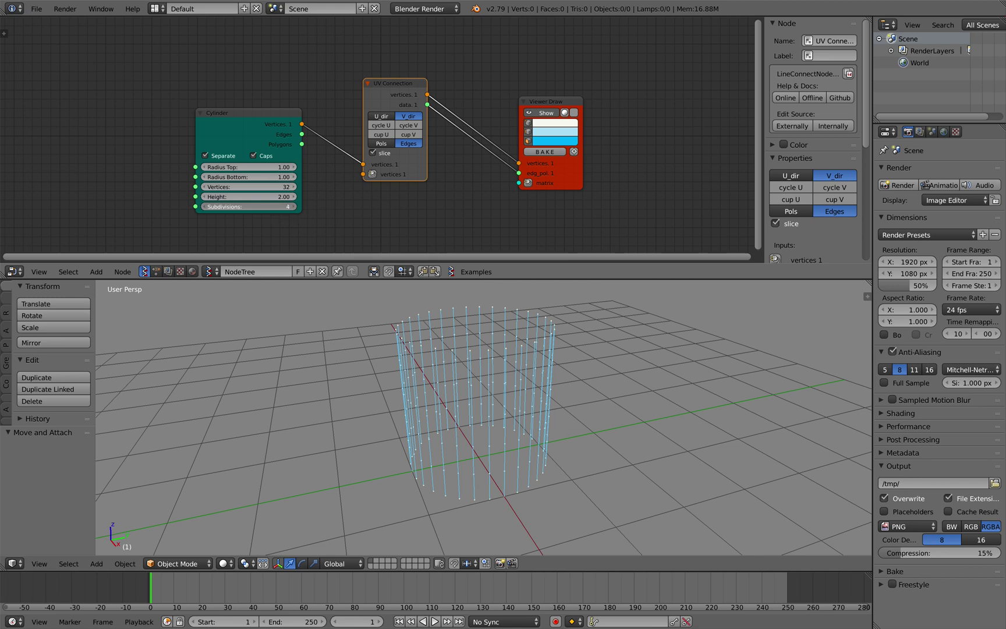
left_click_drag(248, 206, 207, 207)
middle_click_drag(465, 330, 479, 326)
key("Return")
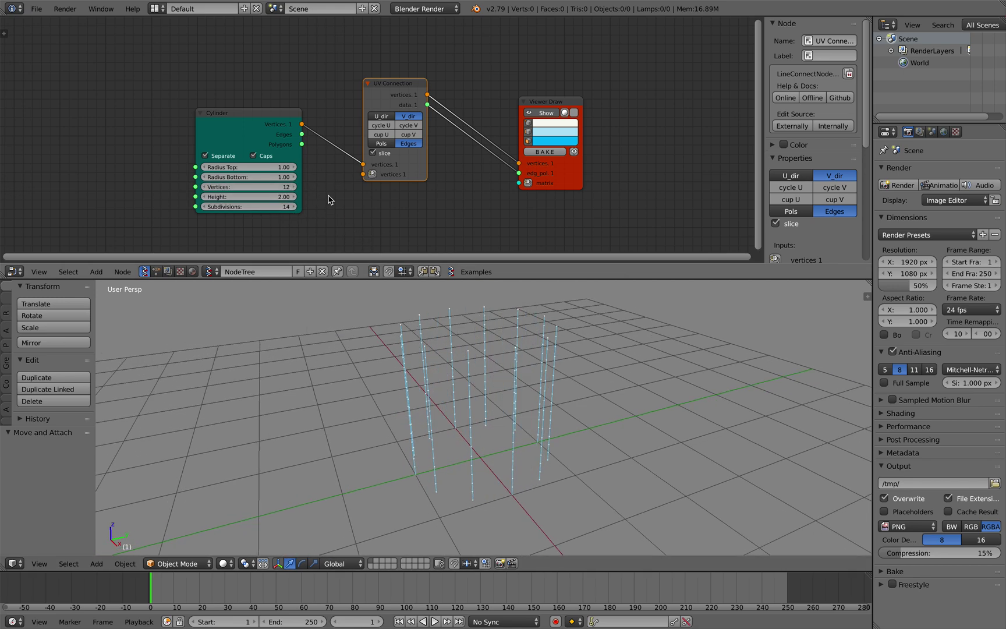
Make room beside Viewer Draw and insert a Simple Deformation node in Twist mode on the vertices link from UV Connection.
left_click_drag(544, 181, 603, 179)
key("shift+a")
left_click(557, 132)
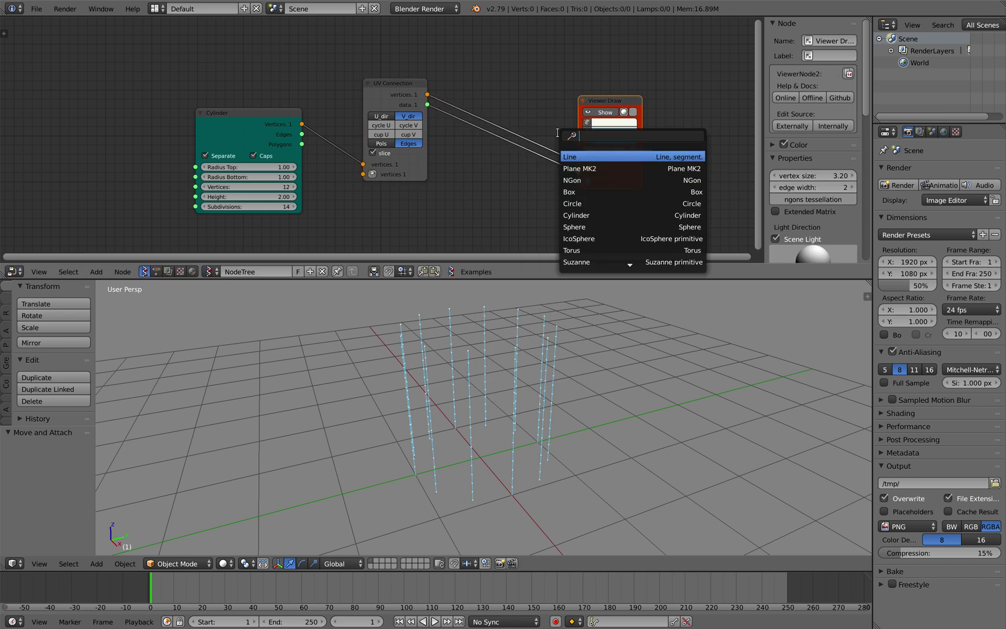
type("twi")
key("Return")
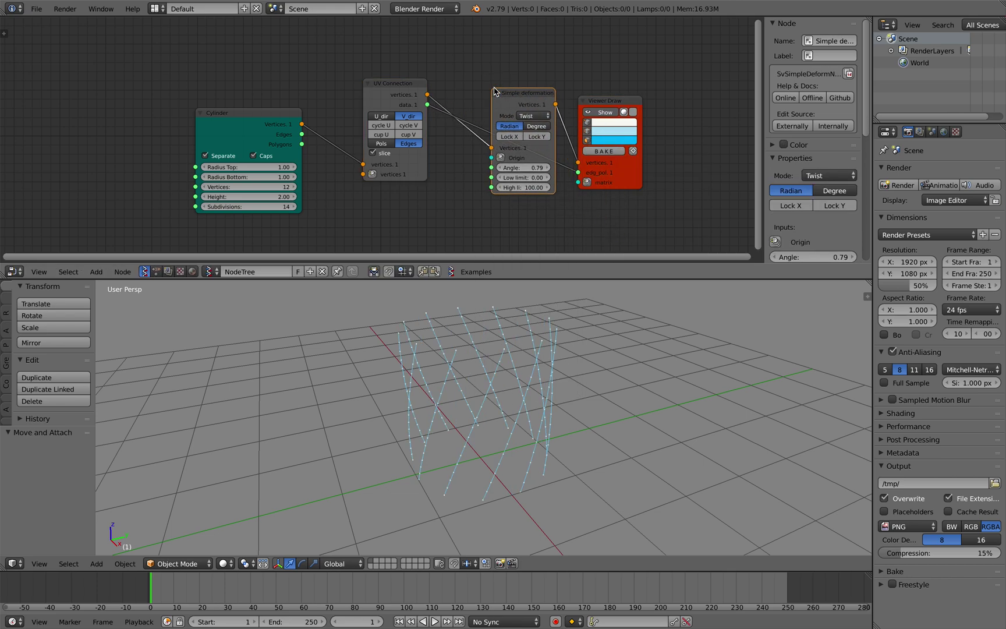
left_click(513, 106)
Set the Cylinder's subdivisions to 26 and the Simple Deformation twist angle to 5.53.
middle_click_drag(495, 297, 543, 333)
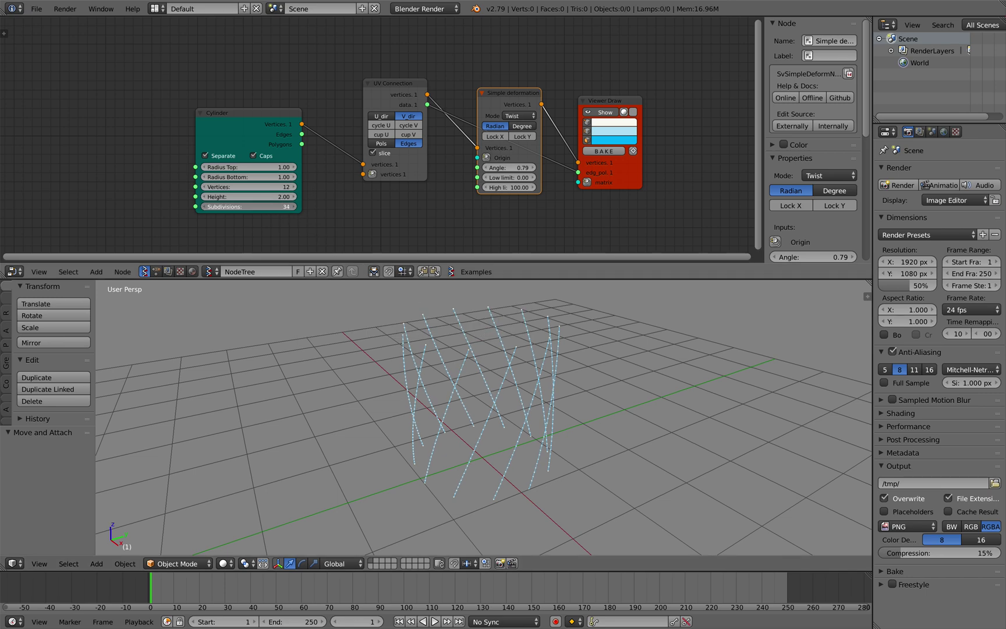
left_click_drag(524, 168, 573, 167)
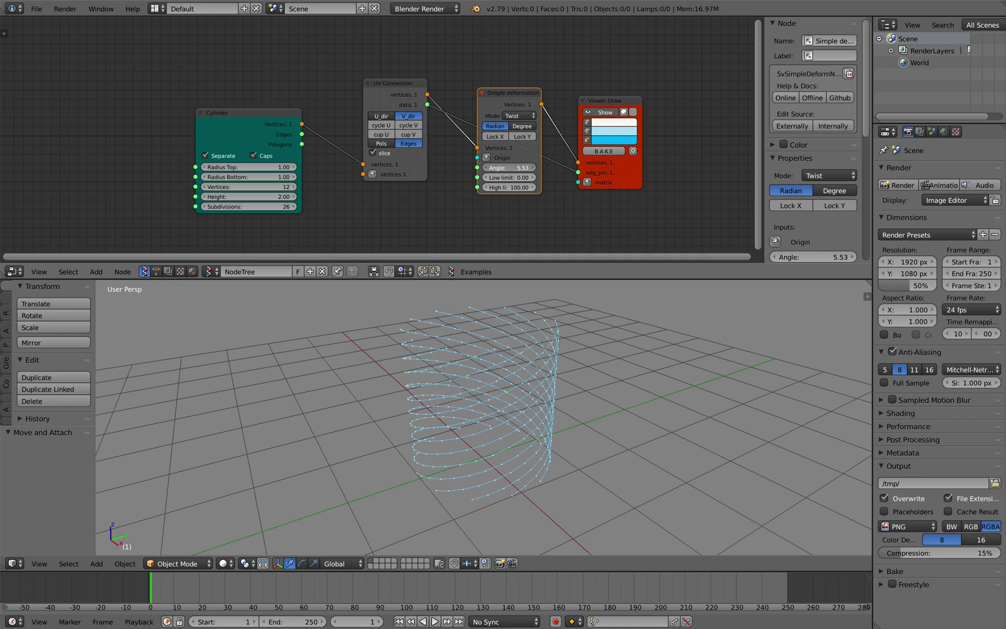
middle_click_drag(483, 295, 471, 336)
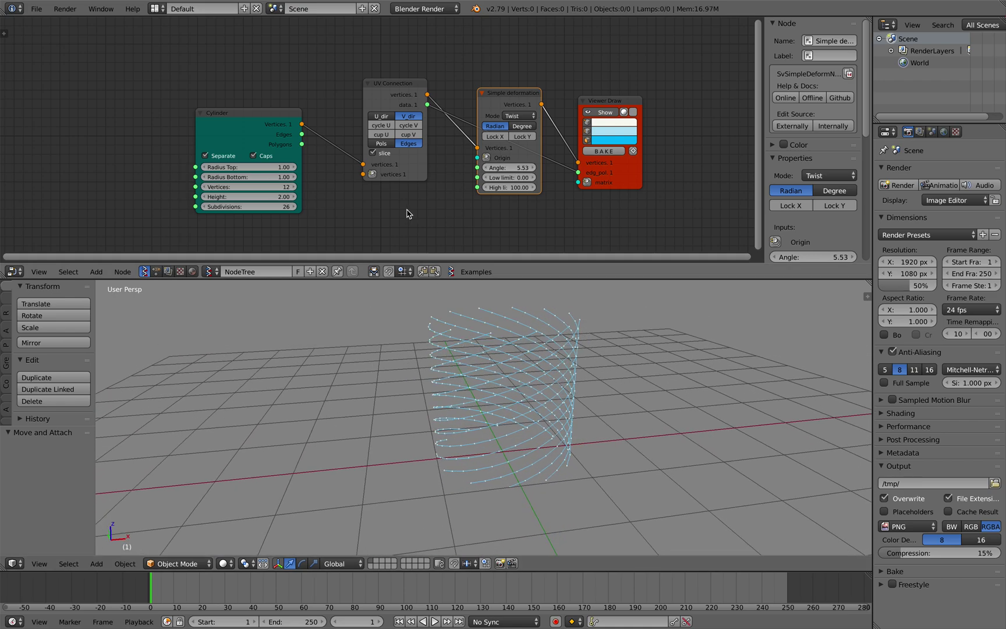
Set the Cylinder's Radius Top and Radius Bottom to 0.28 and view the narrow twisted cylinder up close.
left_click_drag(257, 167, 214, 167)
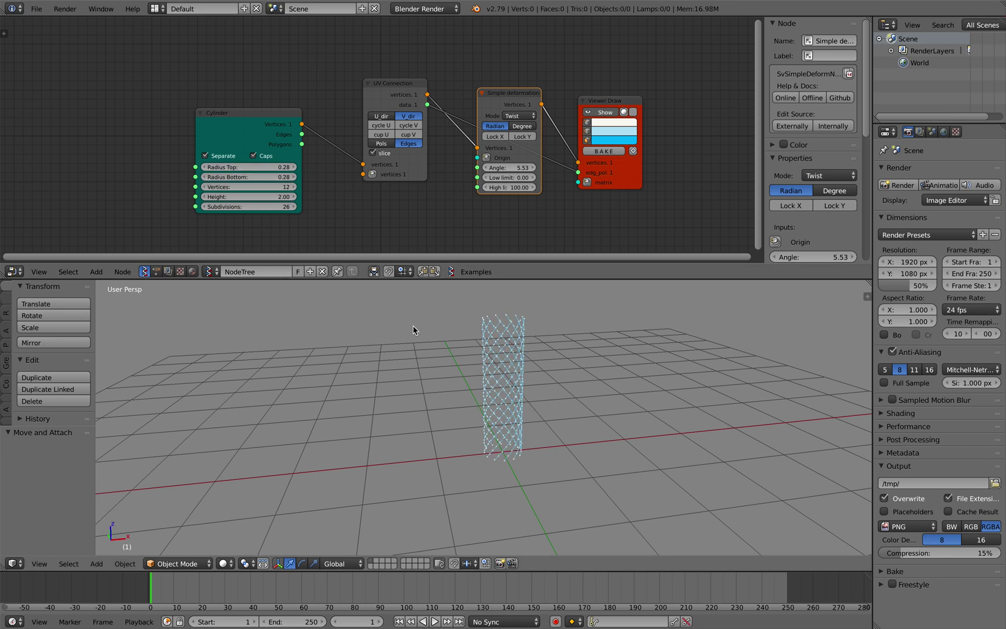
scroll(522, 406, "right", 9, "shift")
scroll(523, 406, "left", 7, "shift")
scroll(522, 406, "up", 2)
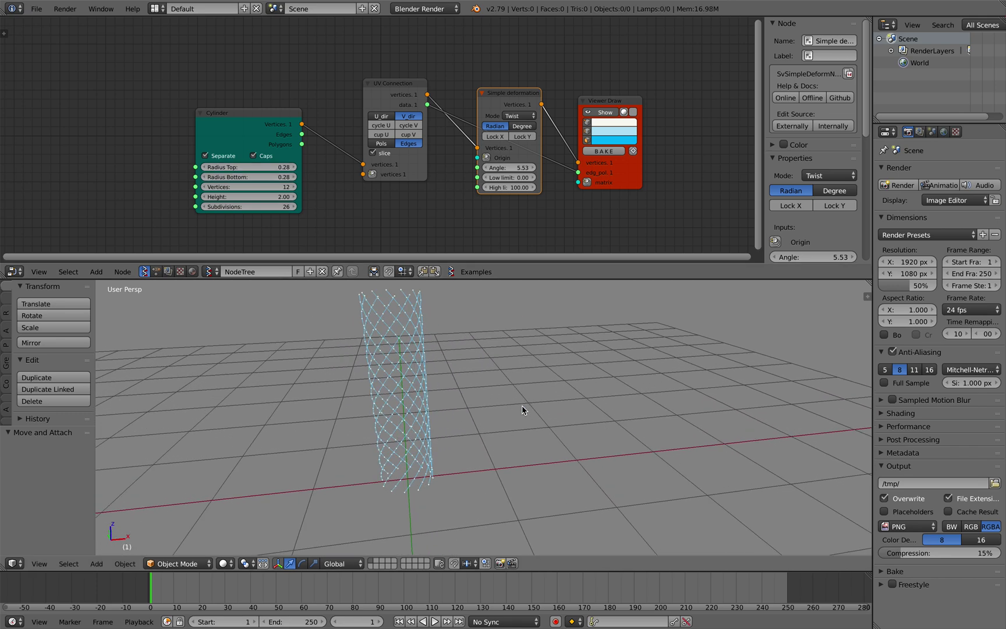
Move Viewer Draw out of the way and add a Separate Loose Parts node below it.
left_click_drag(616, 183, 643, 126)
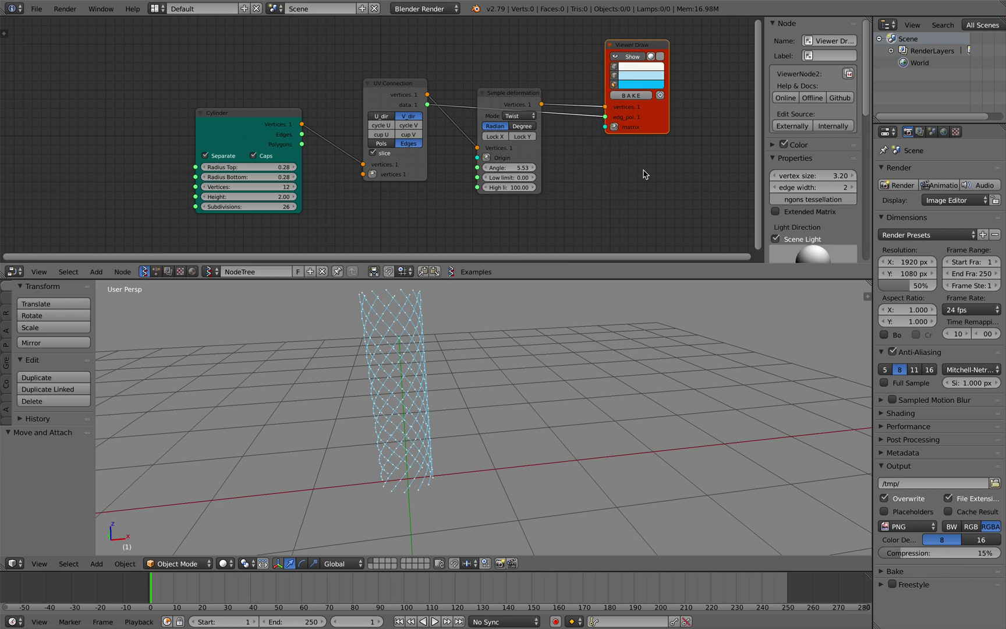
scroll(643, 170, "right", 4)
scroll(643, 173, "right", 4, "ctrl")
key("shift+a")
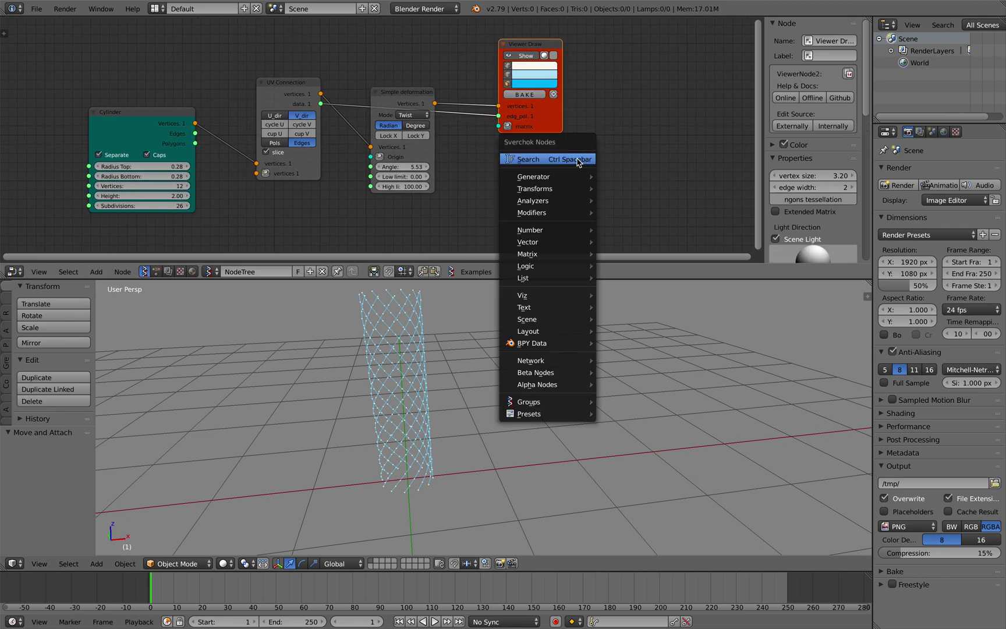
left_click(575, 158)
type("sepa")
key("Return")
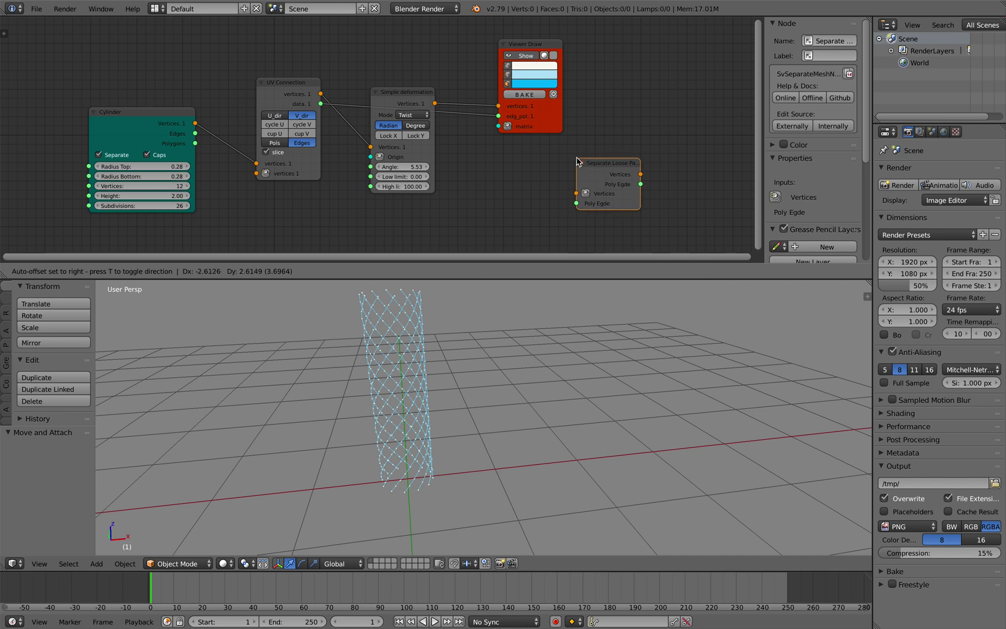
left_click(561, 172)
Link Simple Deformation's vertices and UV Connection's data to the Vertices and Poly Egde inputs of Separate Loose Parts.
left_click_drag(434, 103, 467, 128)
left_click_drag(557, 205, 378, 153)
left_click_drag(328, 106, 322, 103)
left_click_drag(577, 180, 542, 181)
Add a Polyline Viewer MK1 node and link the Vertices output of Separate Loose Parts to its vertices input.
key("shift+a")
left_click(616, 174)
type("polyli")
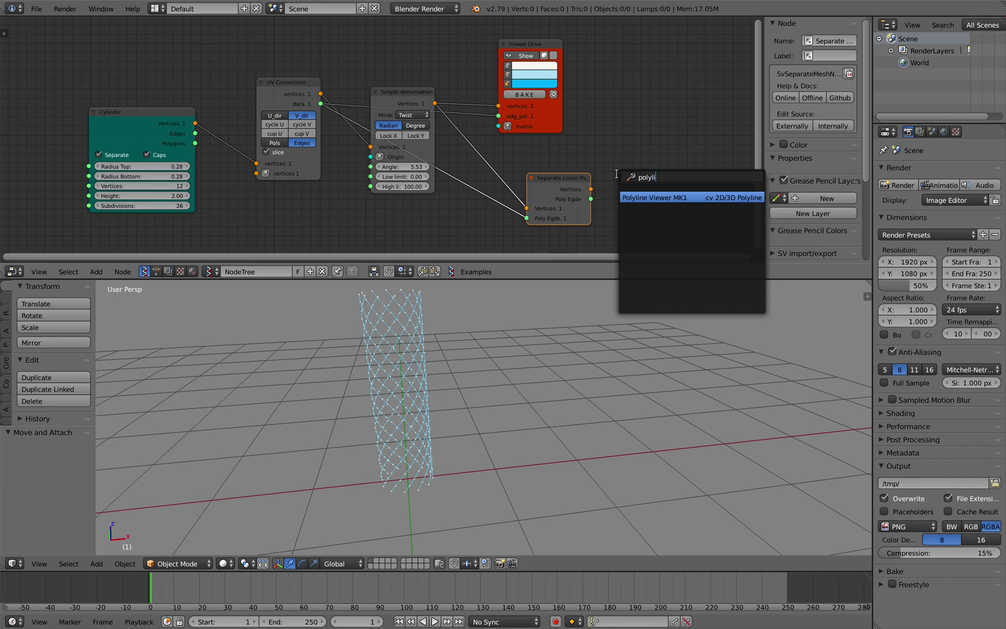
key("Return")
left_click(640, 113)
left_click_drag(591, 190, 642, 231)
scroll(544, 407, "left", 5)
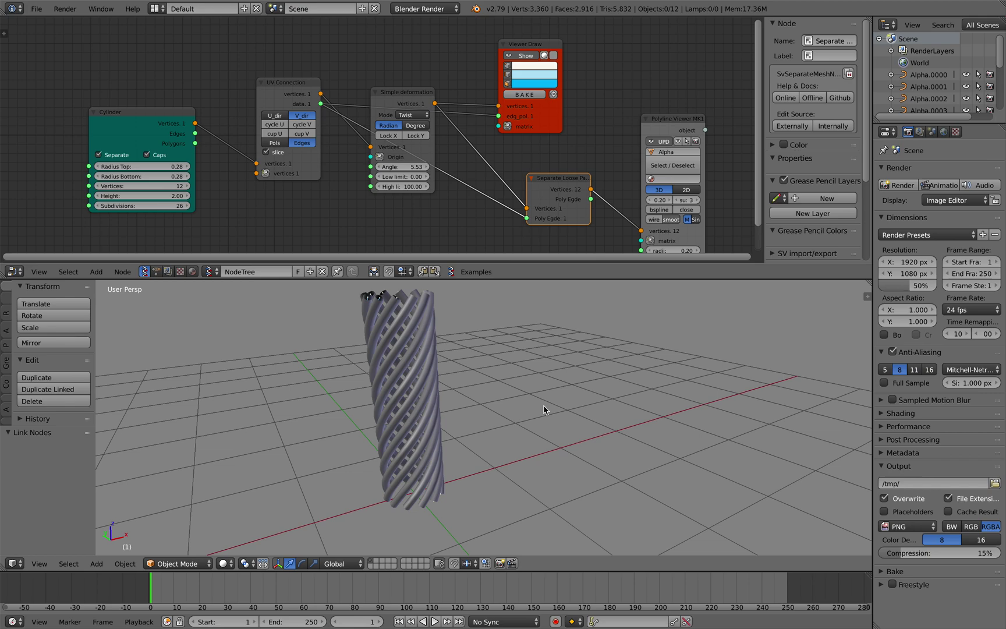
Save over the current blend file.
scroll(544, 409, "right", 4)
key("ctrl+s")
left_click(534, 409)
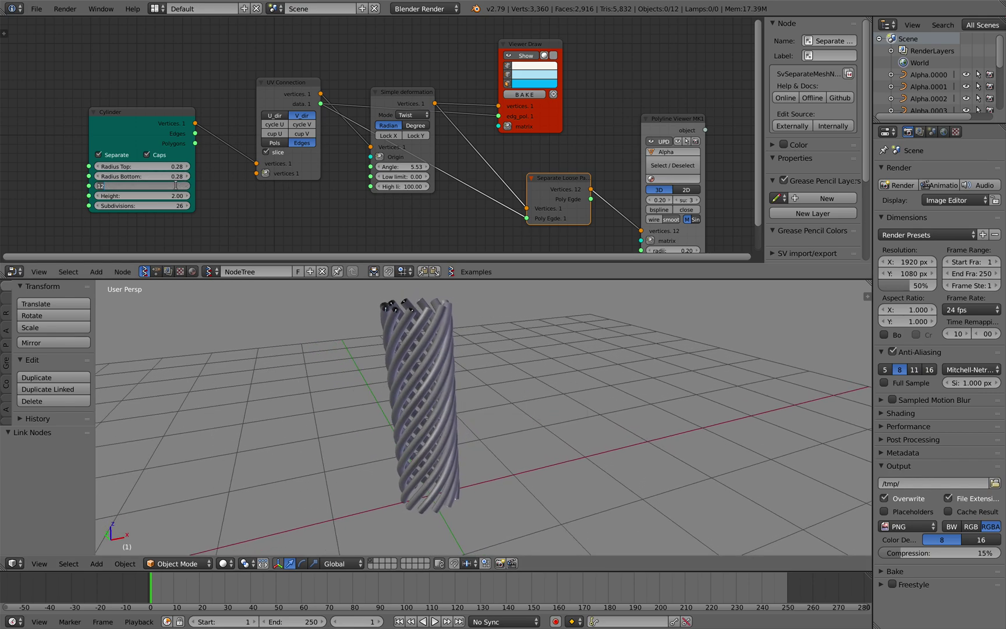
Set the Cylinder's vertices to 16 and save over ANSV_cylinderTwist_001.blend.
key("Return")
scroll(299, 368, "left", 5)
scroll(298, 368, "right", 3)
key("ctrl+s")
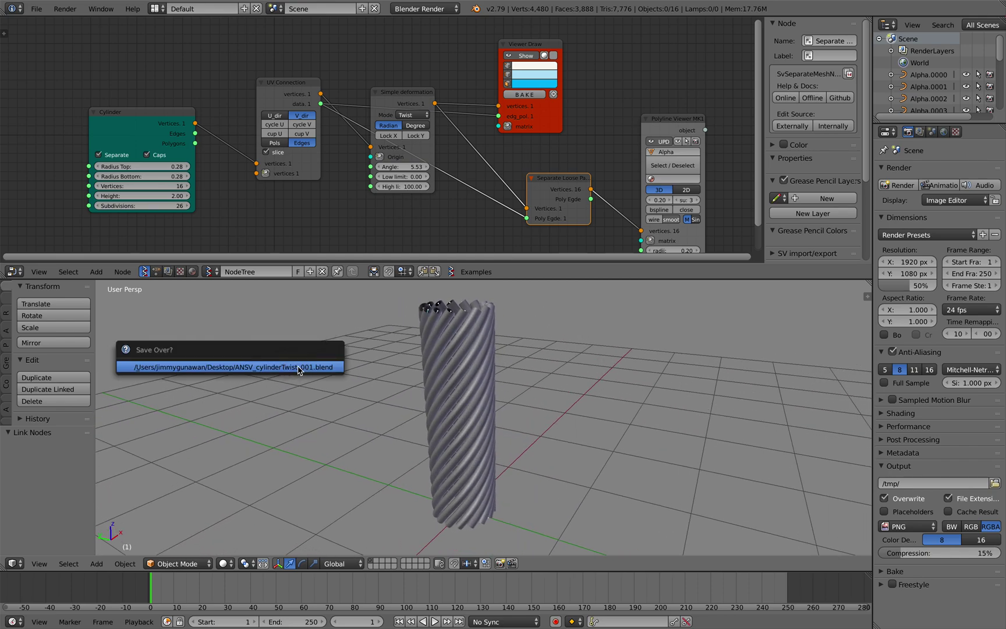
left_click(299, 368)
Set the Simple Deformation twist angle to 8.41.
scroll(363, 370, "right", 2)
scroll(363, 370, "right", 3)
mouse_move(411, 167)
left_mouse_down()
mouse_move(466, 167)
mouse_move(411, 166)
left_mouse_up()
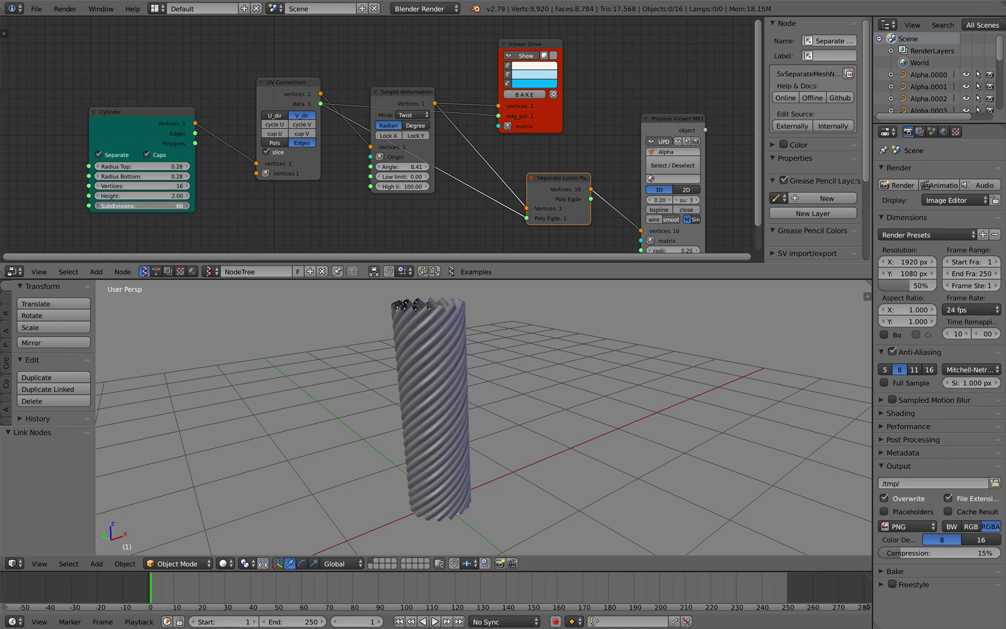
Try the Cylinder with 0 subdivisions, then raise its subdivisions to 409.
left_click_drag(162, 207, 96, 206)
left_click(163, 209)
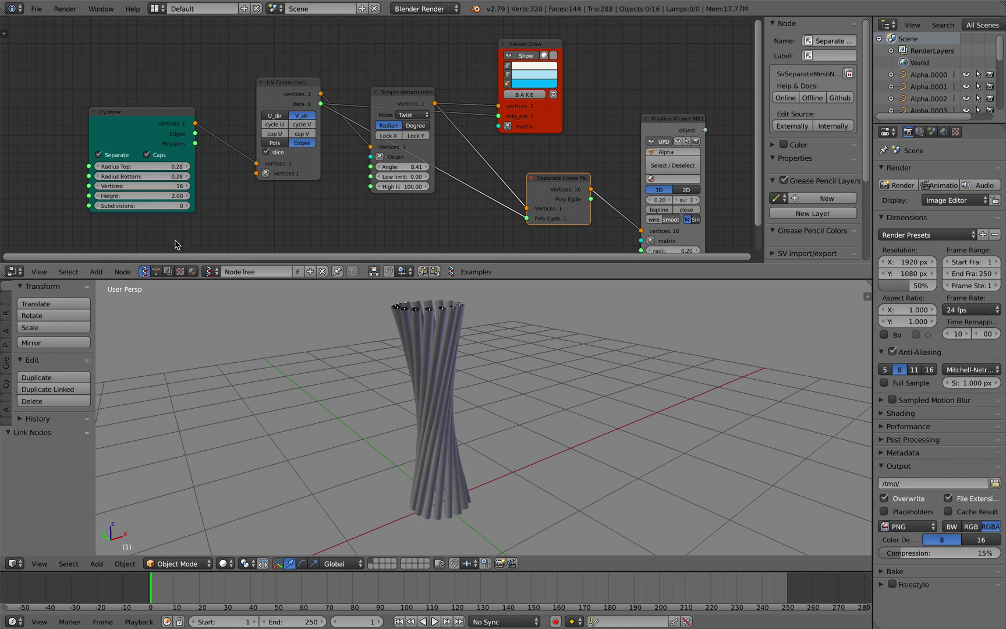
left_click_drag(170, 207, 215, 207)
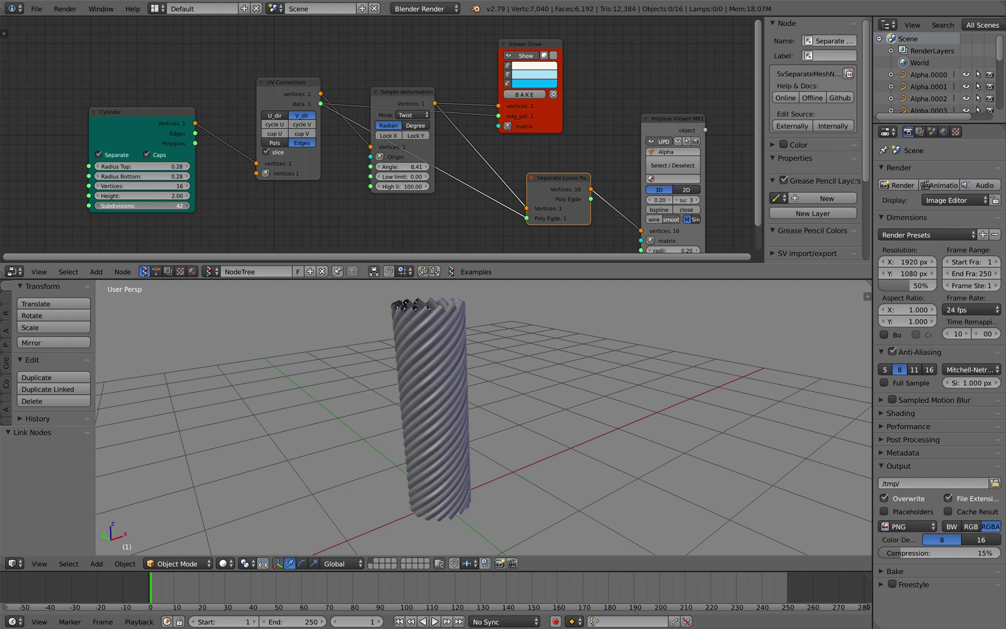
type("409")
key("Return")
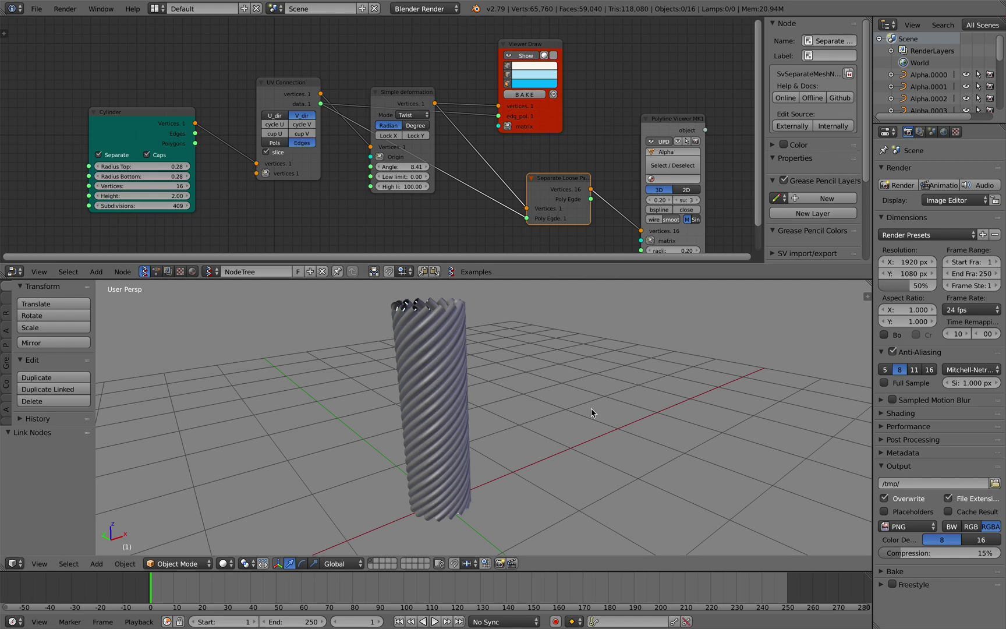
Save the scene with the denser twisted cylinder over ANSV_cylinderTwist_001.blend.
key("ctrl+s")
middle_click_drag(509, 402, 510, 396)
left_click(512, 403)
key("ctrl+s")
left_click(509, 393)
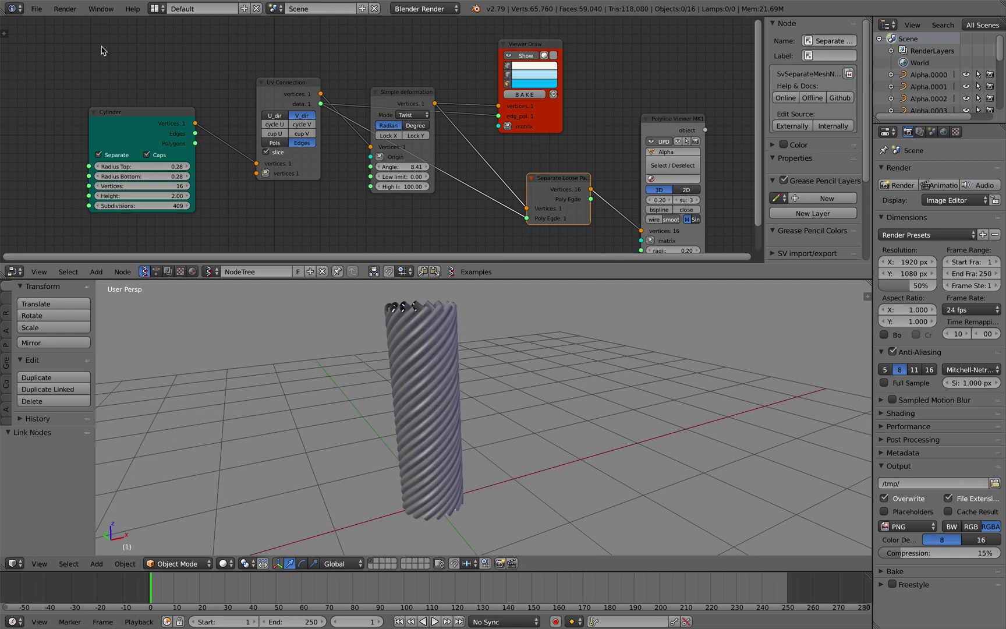
Save the scene as a new numbered version, ANSV_cylinderTwist_002.blend.
left_click(37, 9)
left_click(58, 111)
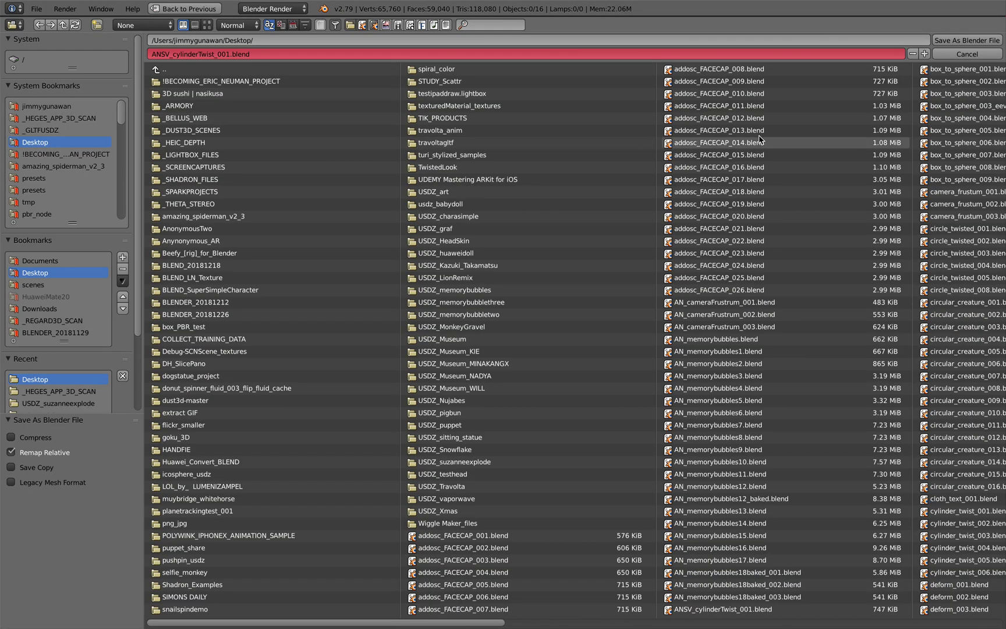
left_click(924, 53)
left_click(967, 40)
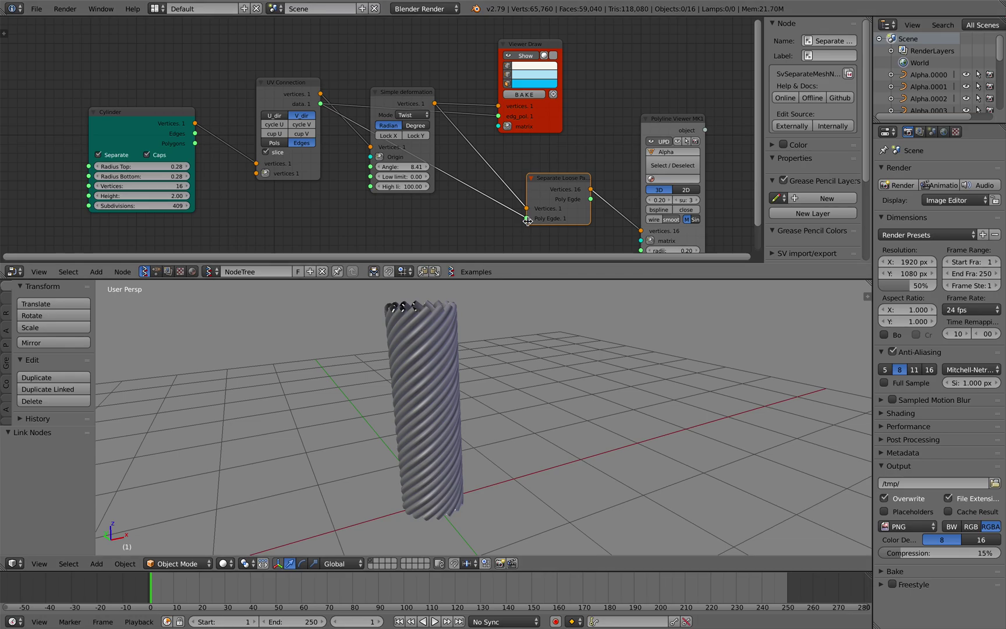
Select one strand of the twisted cylinder and set its curve Bevel Factor End to 0.000.
middle_click_drag(463, 343, 460, 344)
right_click(427, 417)
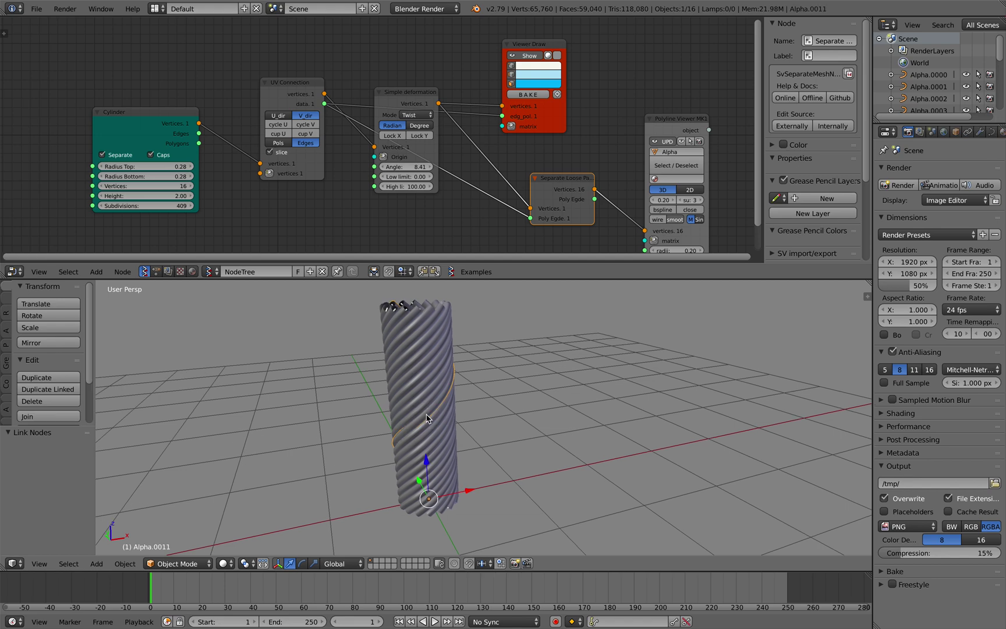
scroll(427, 416, "up", 2)
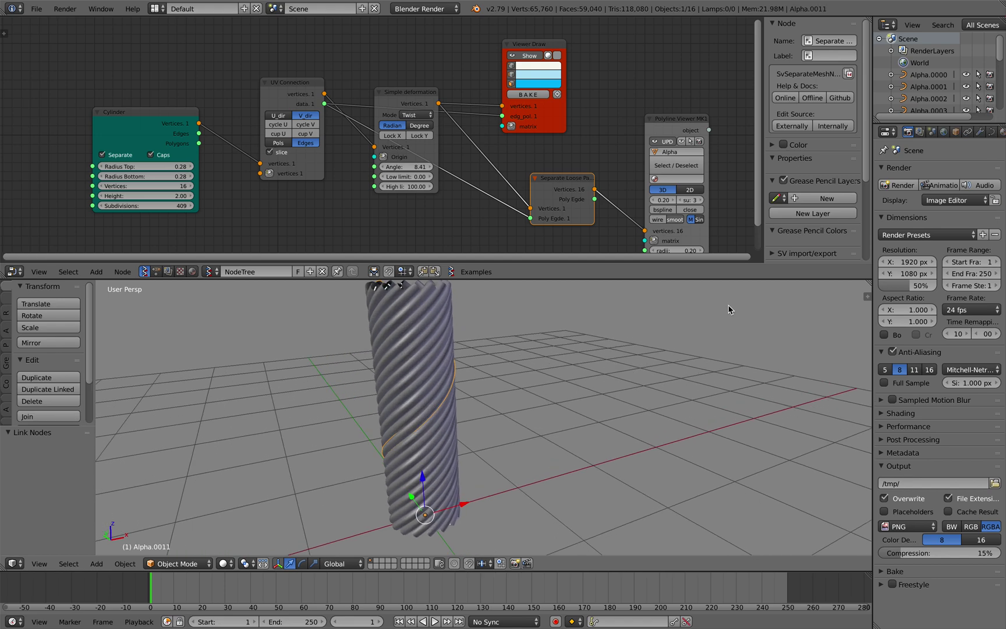
left_click(991, 133)
scroll(924, 285, "down", 1)
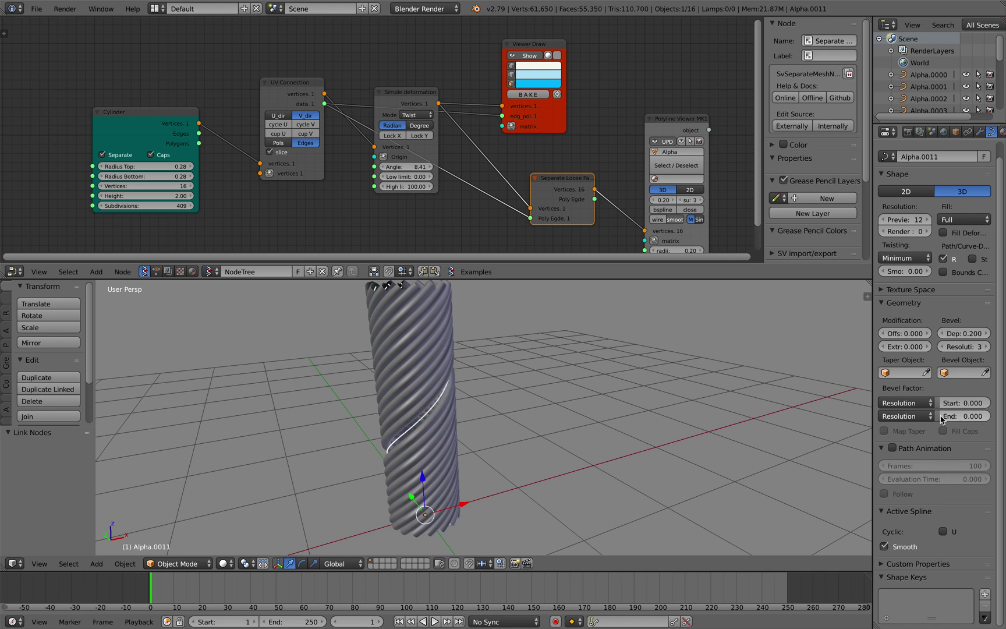
Select all strand curves, set the Bevel Factor End to 0.586 on all of them together, and clear the selection.
middle_click_drag(519, 394, 512, 393)
key("a")
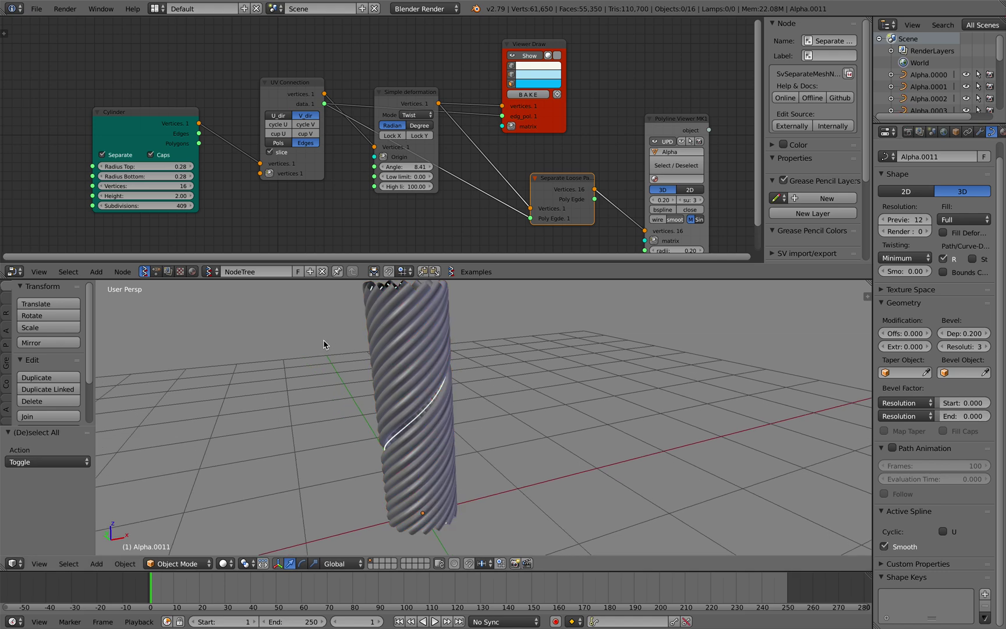
key("a")
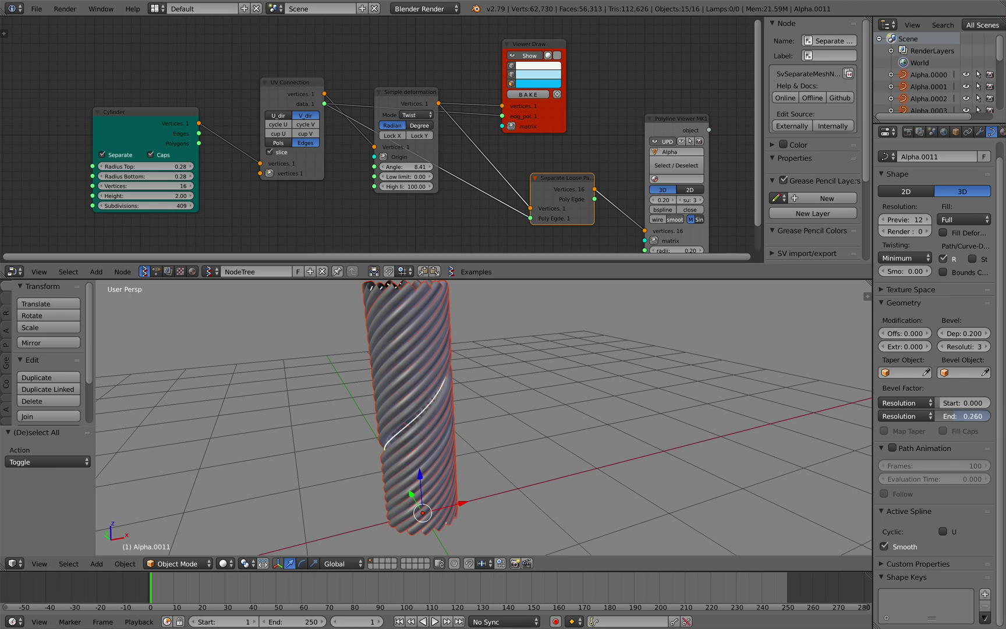
mouse_move(948, 415)
left_mouse_down("alt")
mouse_move(935, 416)
mouse_move(989, 415)
mouse_move(942, 416)
mouse_move(967, 416)
left_mouse_up("alt")
middle_click_drag(660, 407, 625, 413)
key("a")
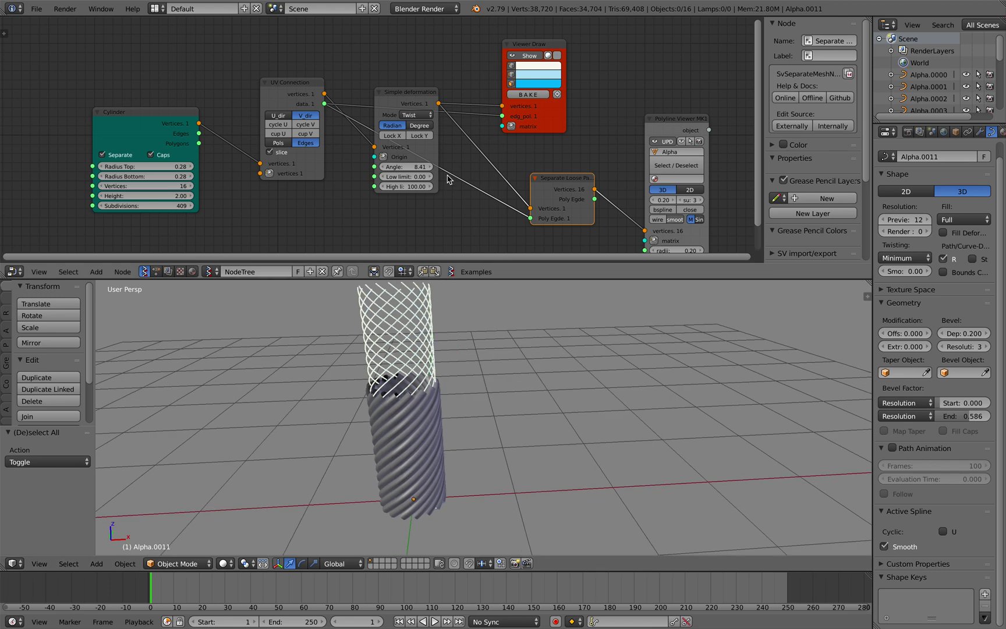
Save over ANSV_cylinderTwist_002.blend.
middle_click_drag(376, 167, 378, 175)
key("ctrl+s")
left_click(374, 176)
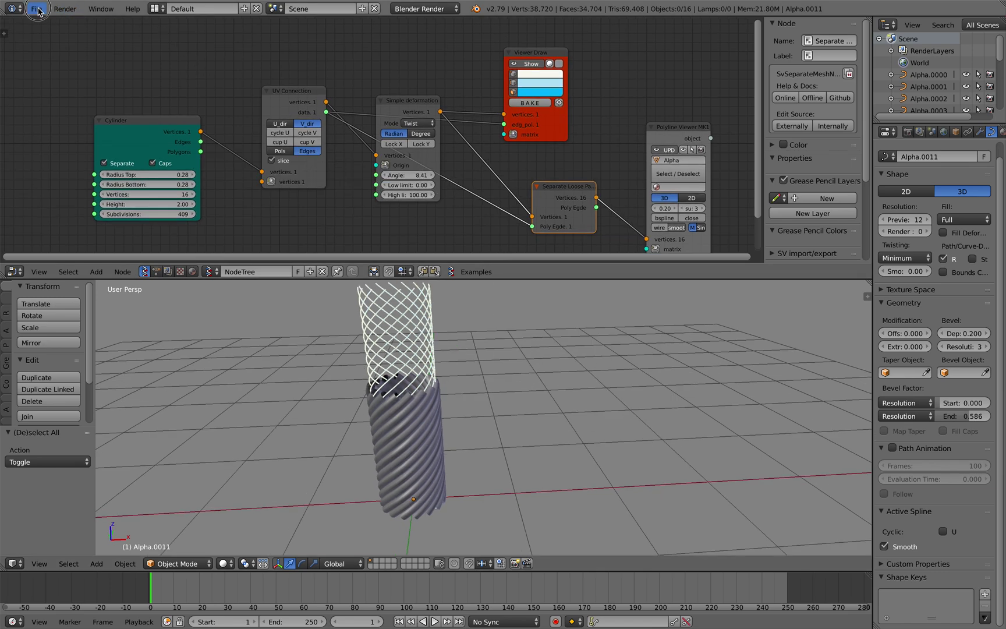
Save the scene as the next numbered version after ANSV_cylinderTwist_002.blend, and save over that new file once.
left_click(36, 9)
left_click(55, 112)
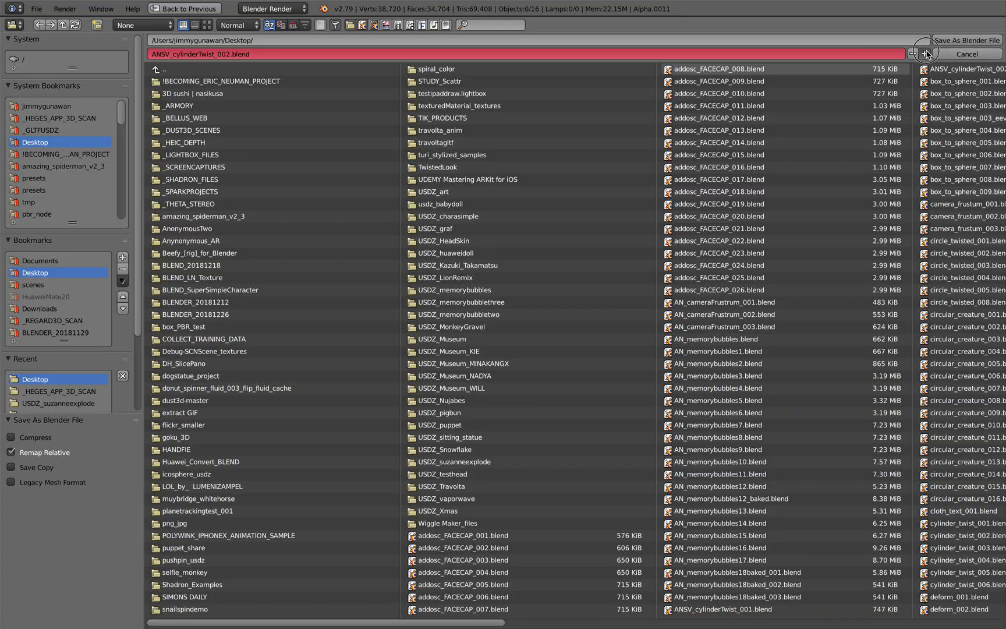
left_click(966, 40)
middle_click_drag(568, 174, 521, 137)
key("ctrl+s")
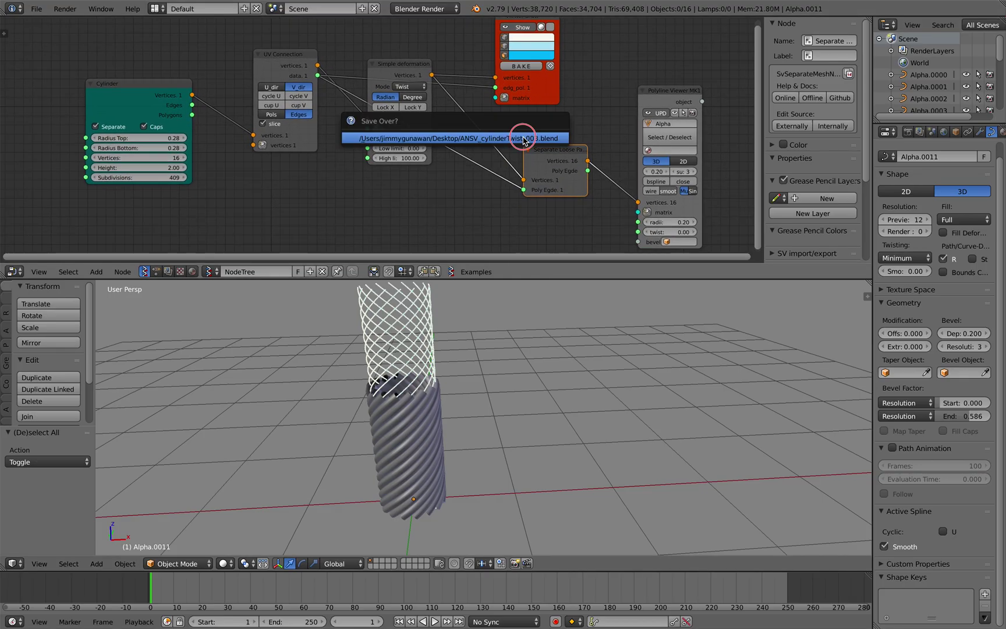
left_click(521, 137)
Select all strand curves and put them in a new object group named Group.
middle_click_drag(470, 319, 451, 312)
key("a")
key("a")
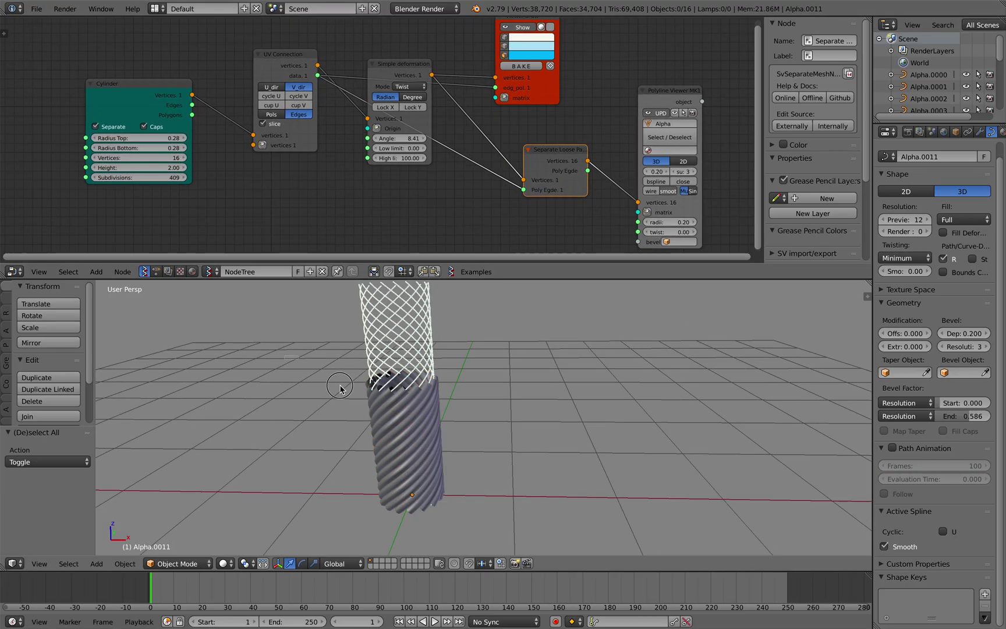
key("a")
key("ctrl+g")
middle_click_drag(505, 436, 505, 436)
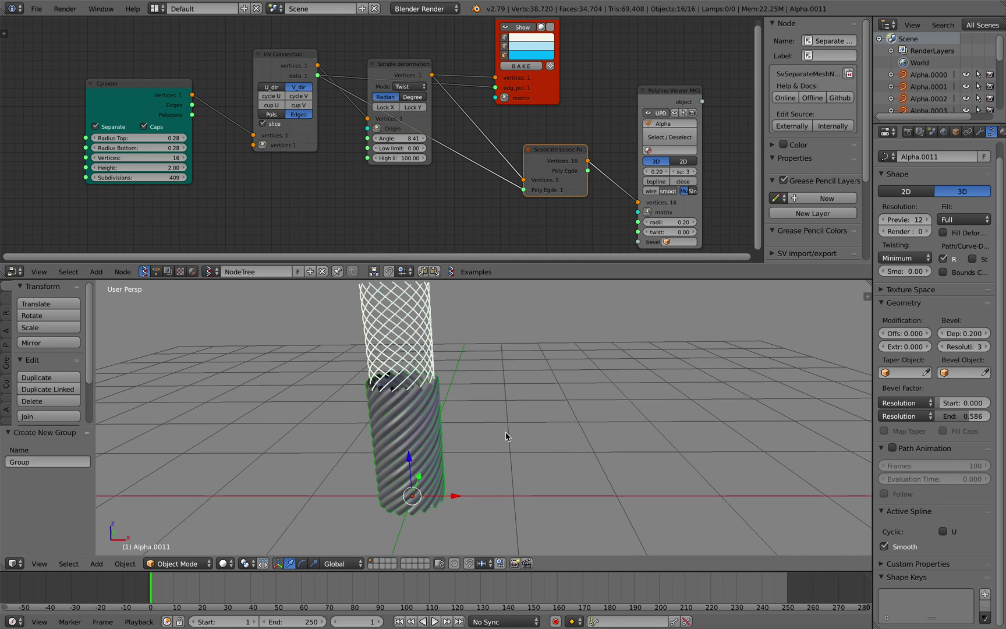
Switch the node editor to Animation Nodes and create a new node tree.
left_click(156, 271)
left_click(235, 272)
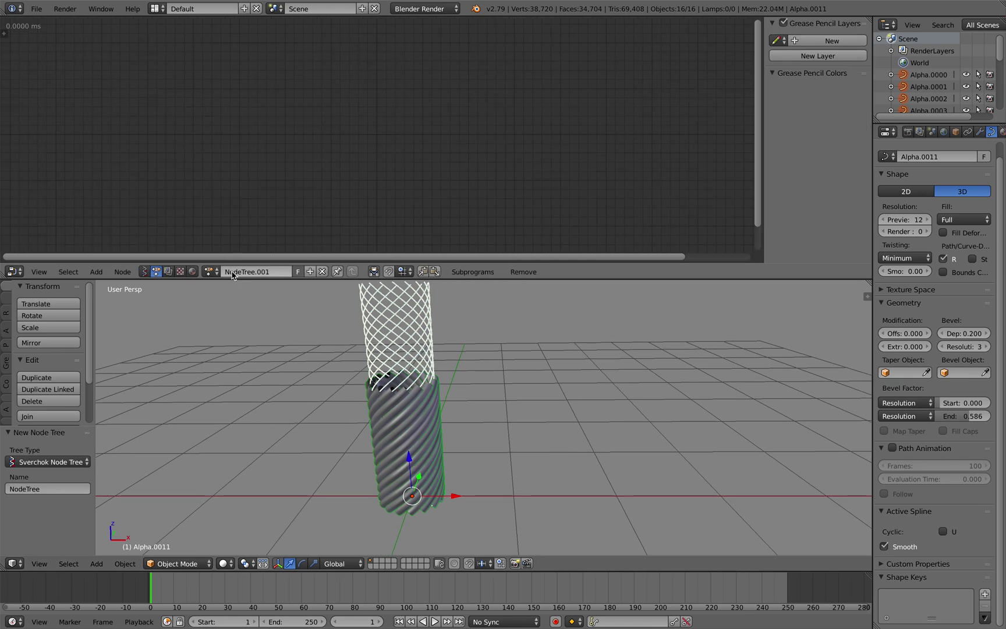
key("shift+a")
left_click(242, 173)
key("Escape")
key("shift+a")
left_click(231, 164)
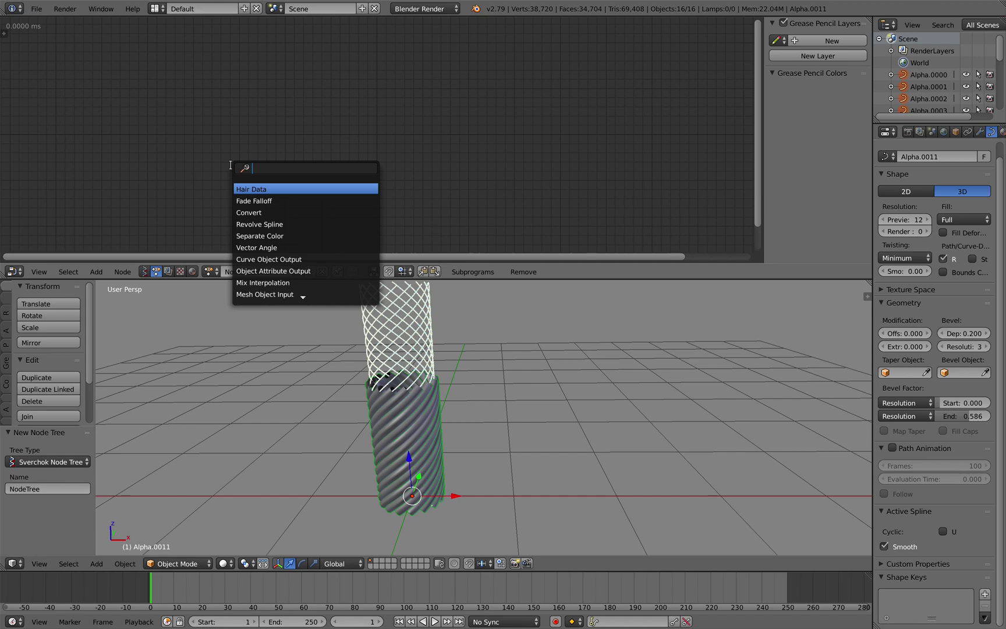
type("object in")
key("Return")
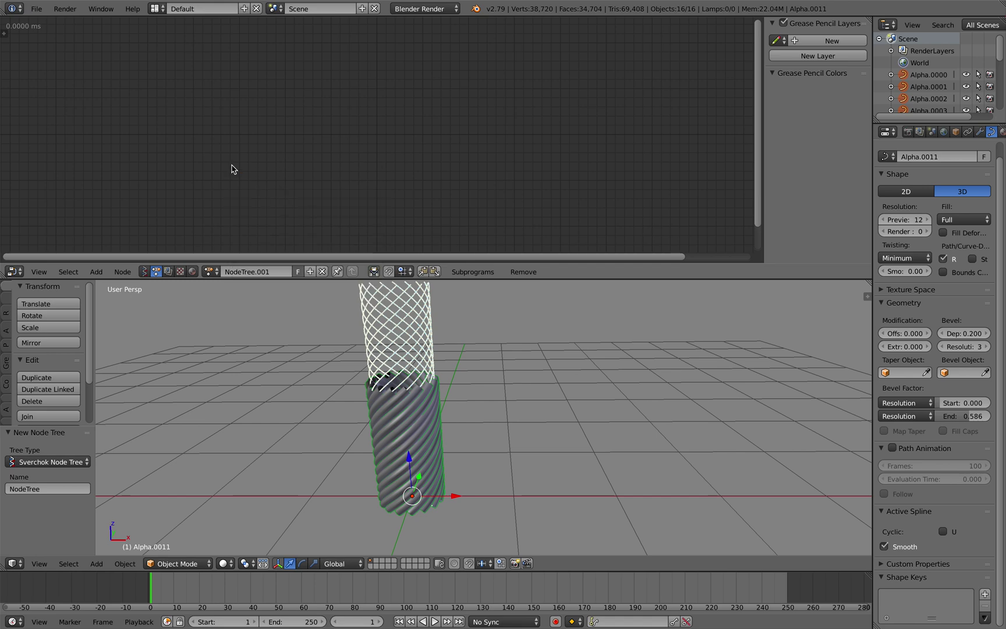
Add an Objects from Group node to the node tree and choose Group as its source group.
key("shift+a")
left_click(232, 169)
type("objects")
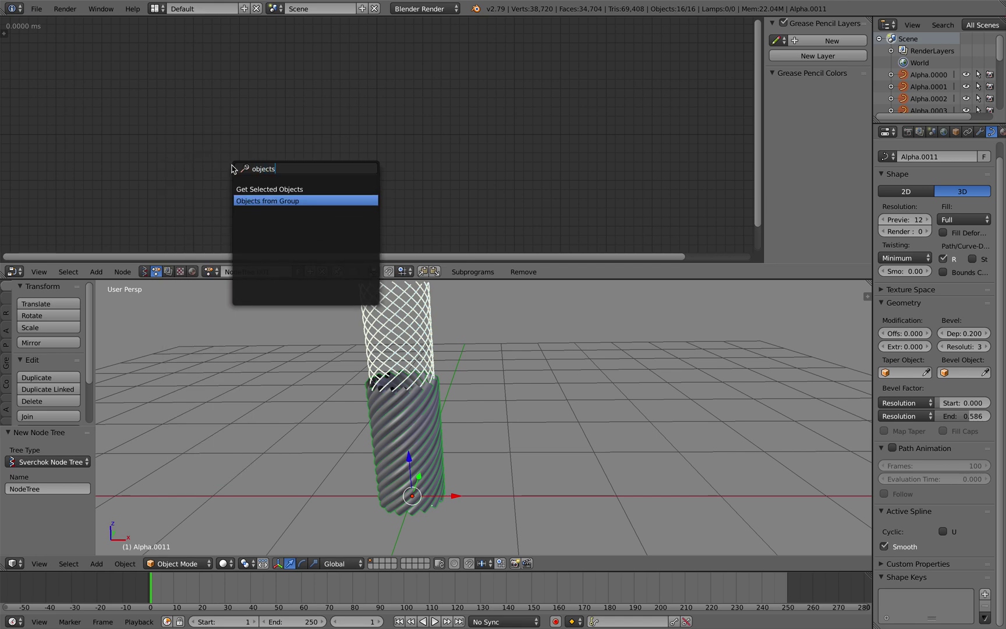
key("Return")
left_click(234, 119)
scroll(234, 128, "up", 2)
left_click(235, 151)
left_click(243, 169)
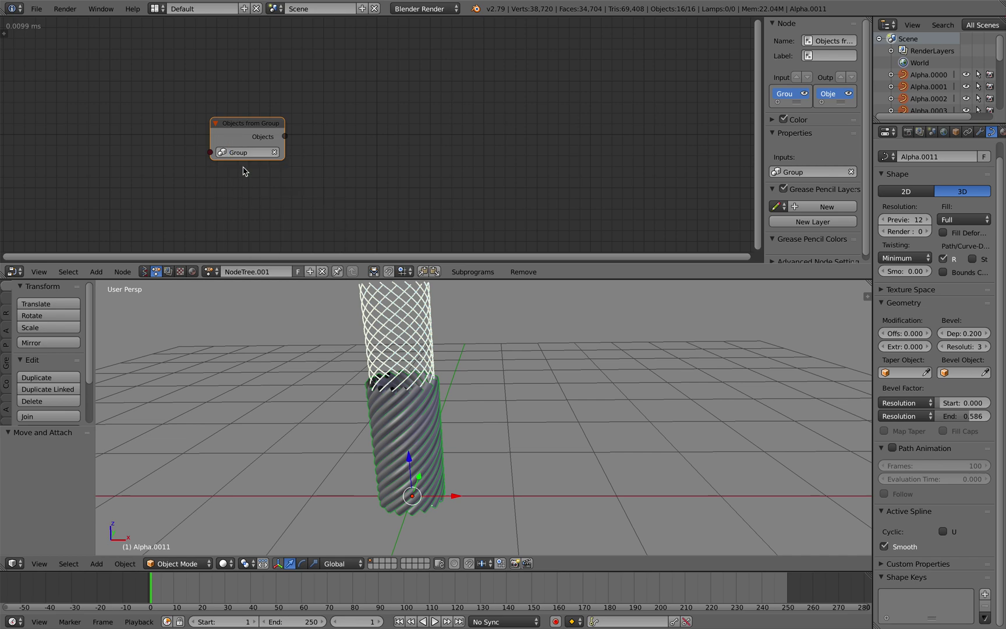
Add an Object Attribute Output node beside the Objects from Group node and feed it the group's objects.
scroll(327, 148, "up", 2)
key("shift+a")
left_click(383, 131)
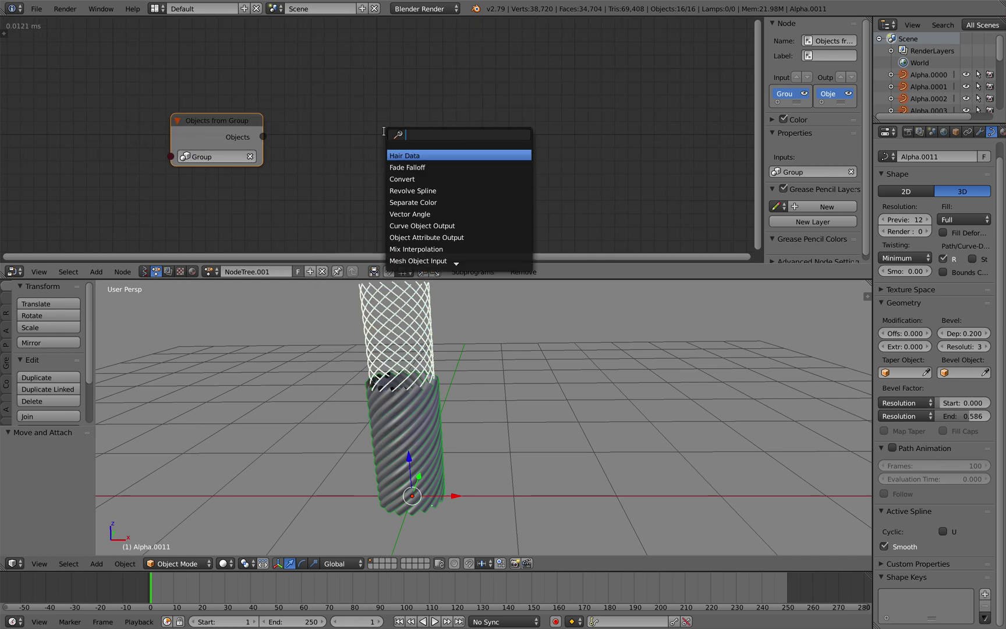
type("attr")
key("Return")
left_click(406, 112)
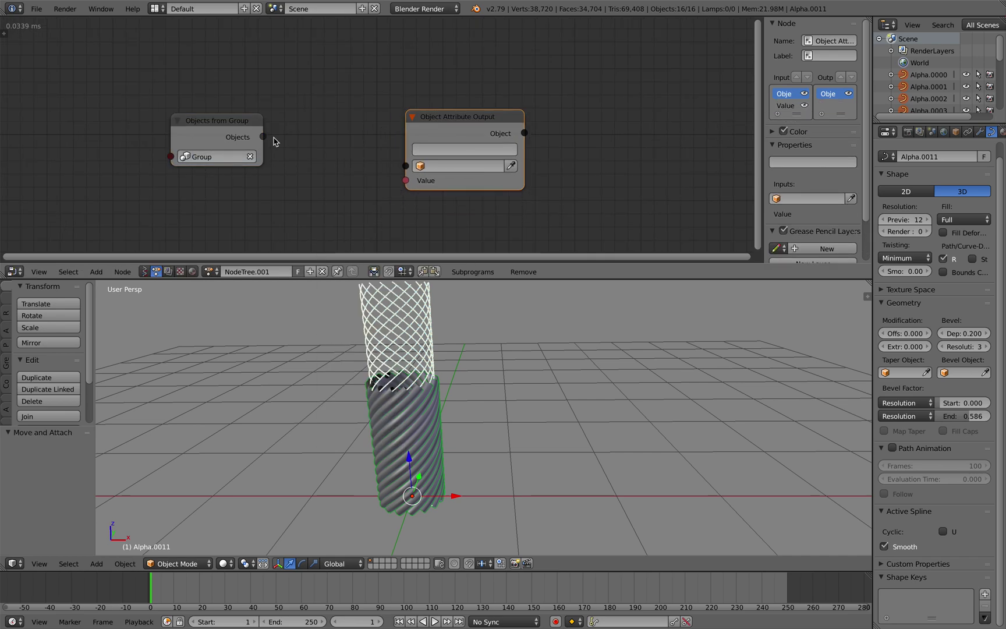
left_click_drag(264, 140, 405, 166)
Set the active curve's bevel factor end to about 0.432 and expand the info log to show the logged commands.
middle_click_drag(442, 373, 426, 435)
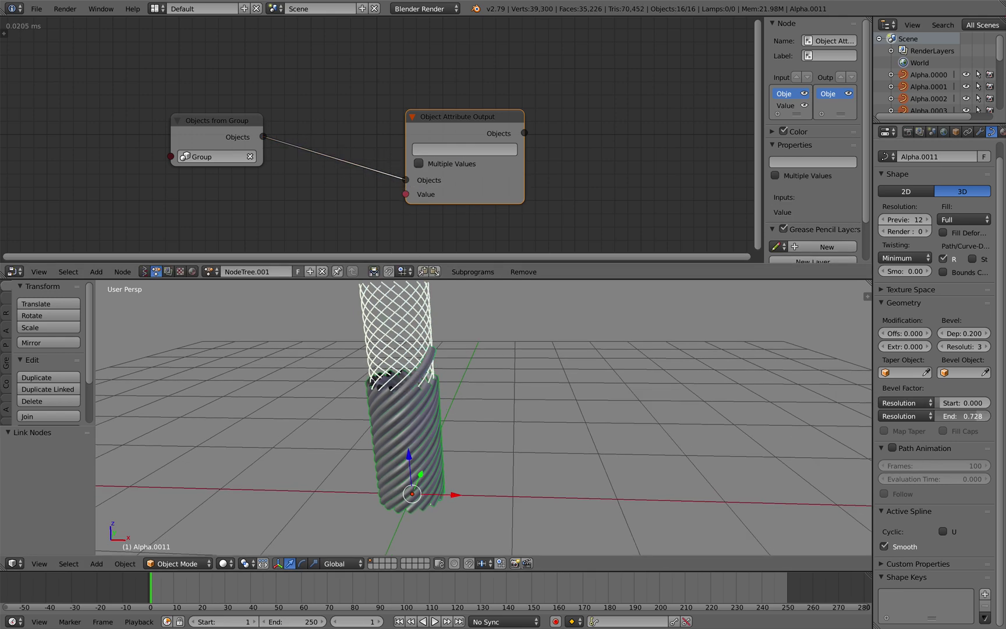
left_click_drag(963, 415, 931, 416)
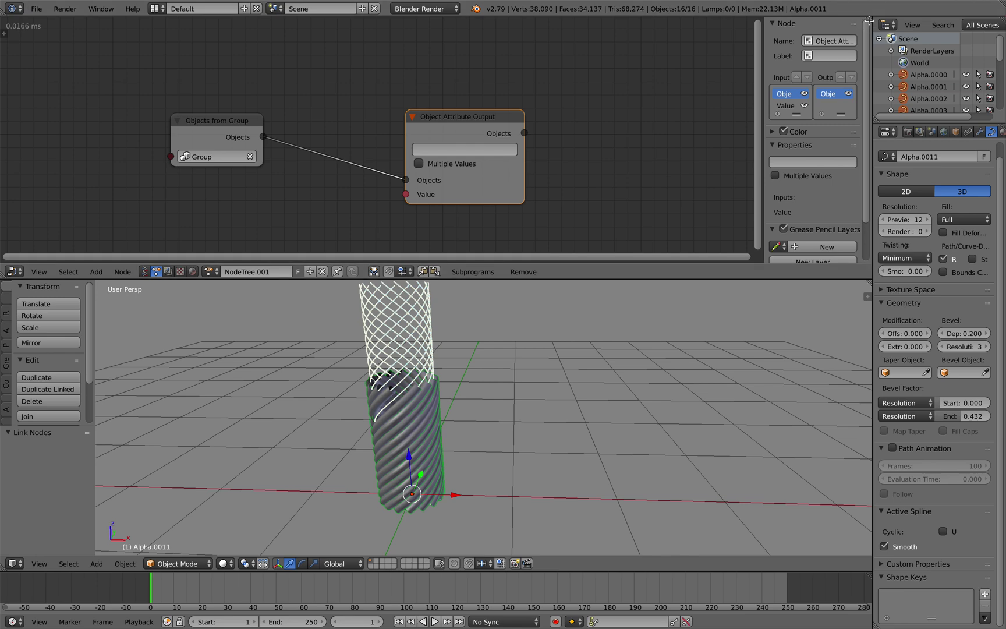
left_click_drag(869, 21, 884, 51)
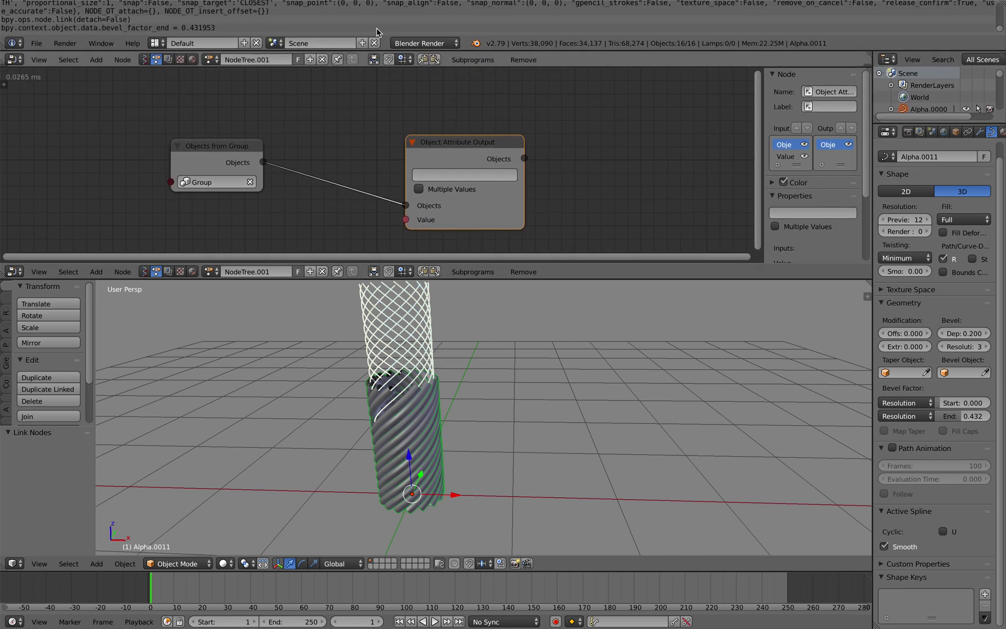
Copy the logged bpy.context.object.data.bevel_factor_end = 0.431953 line and enter it as the Object Attribute Output node's attribute.
right_click(147, 22)
right_click(139, 26)
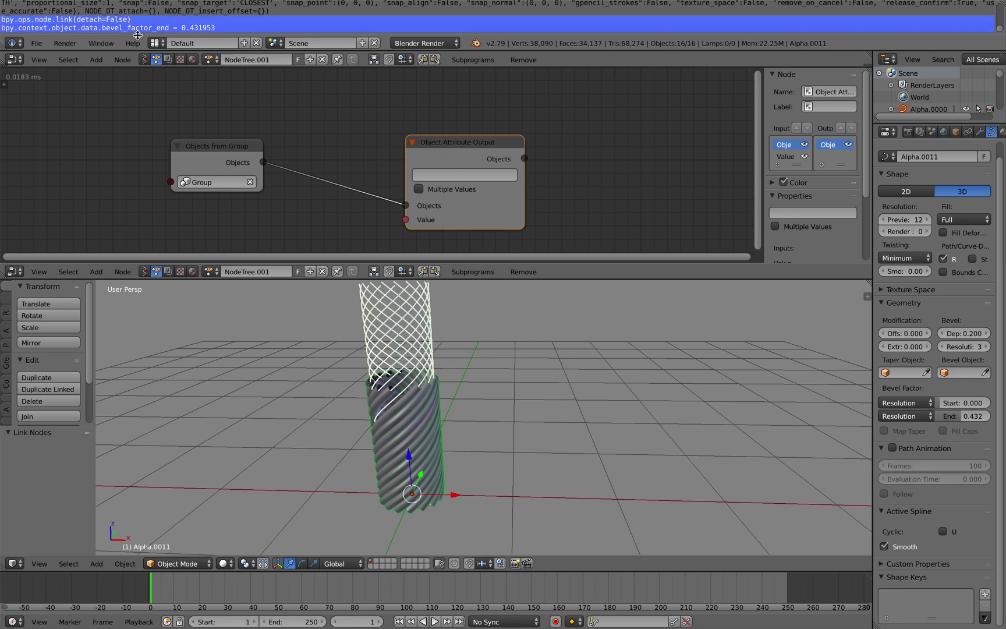
right_click(140, 26)
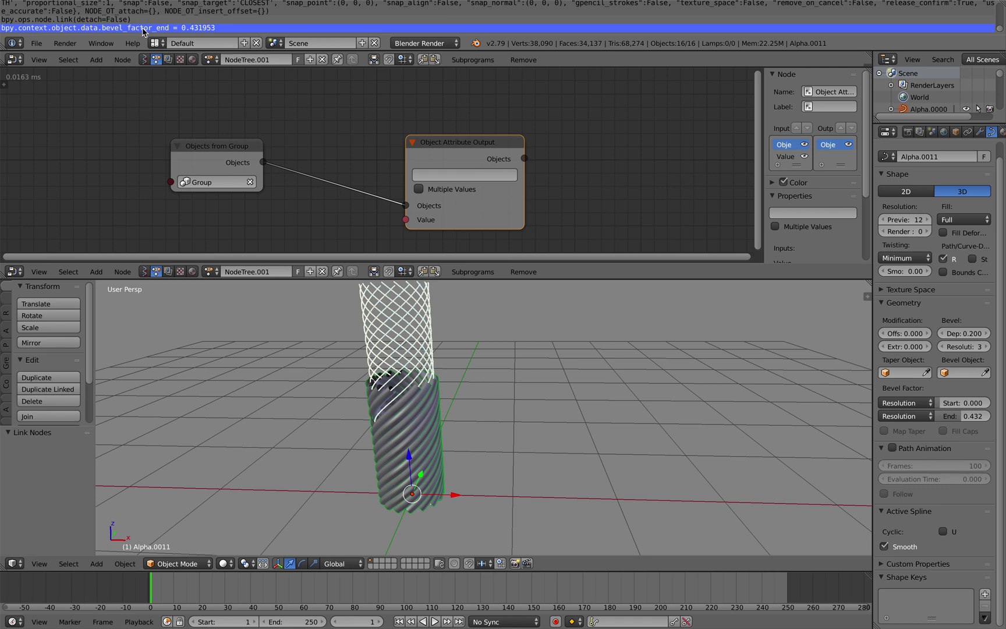
type("bpy.context.object.data.bevel_factor_end = 0.431953")
key("Return")
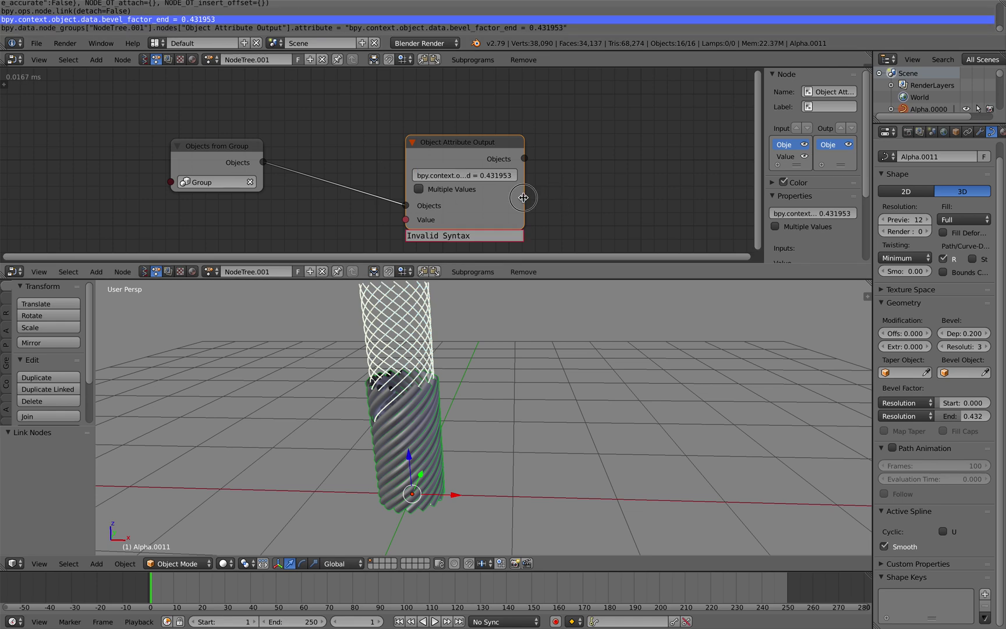
Enable Multiple Values on the widened Object Attribute Output node and trim its attribute to bevel_factor_end.
left_click_drag(523, 198, 658, 198)
left_click(456, 191)
left_click(485, 175)
key("ctrl+c")
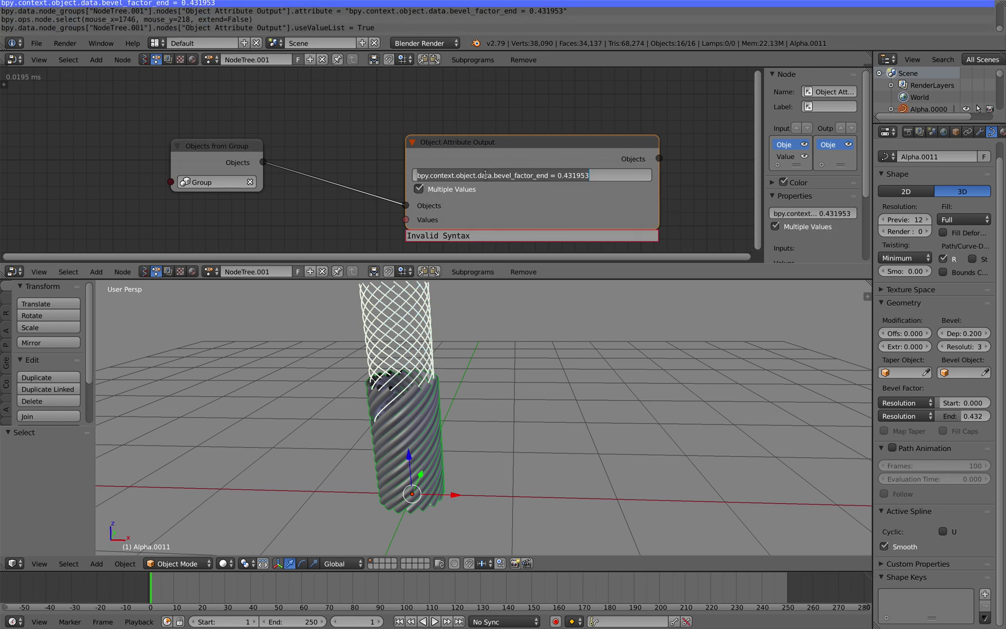
left_click_drag(495, 175, 378, 170)
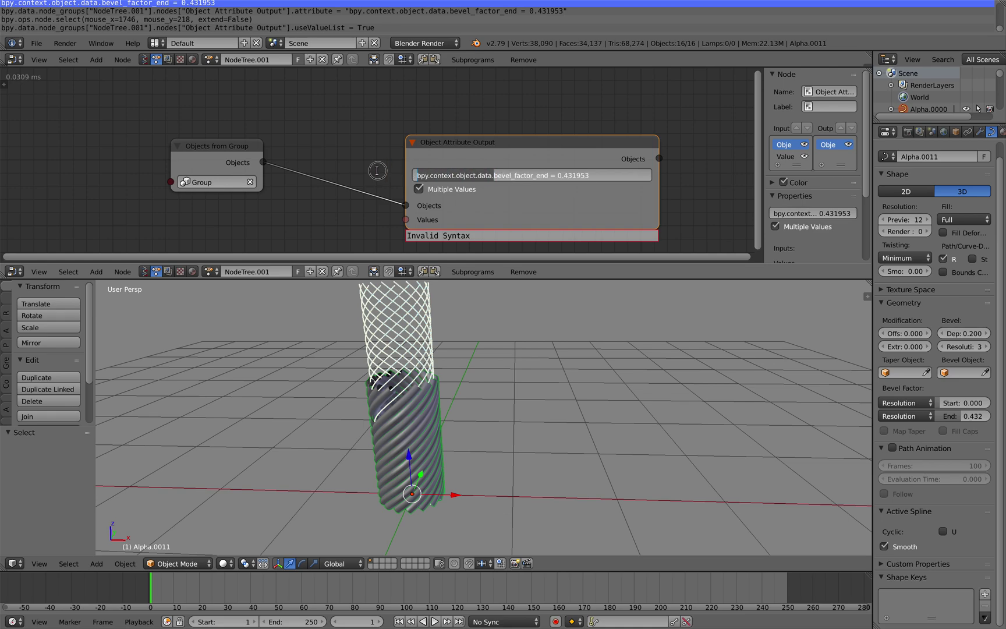
key("BackSpace")
key("Return")
left_click(491, 175)
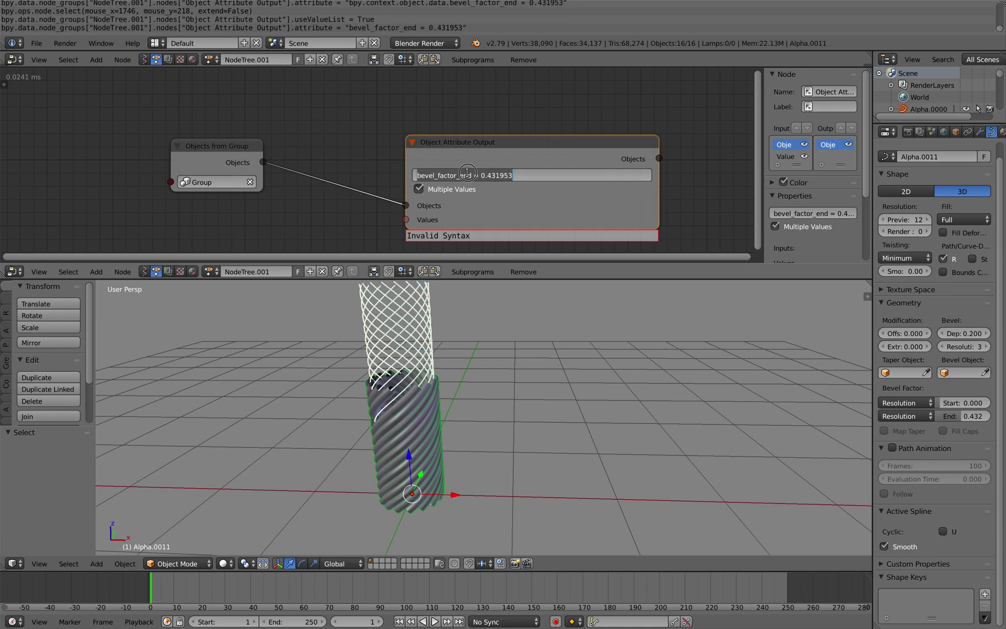
double_click(468, 175)
key("Return")
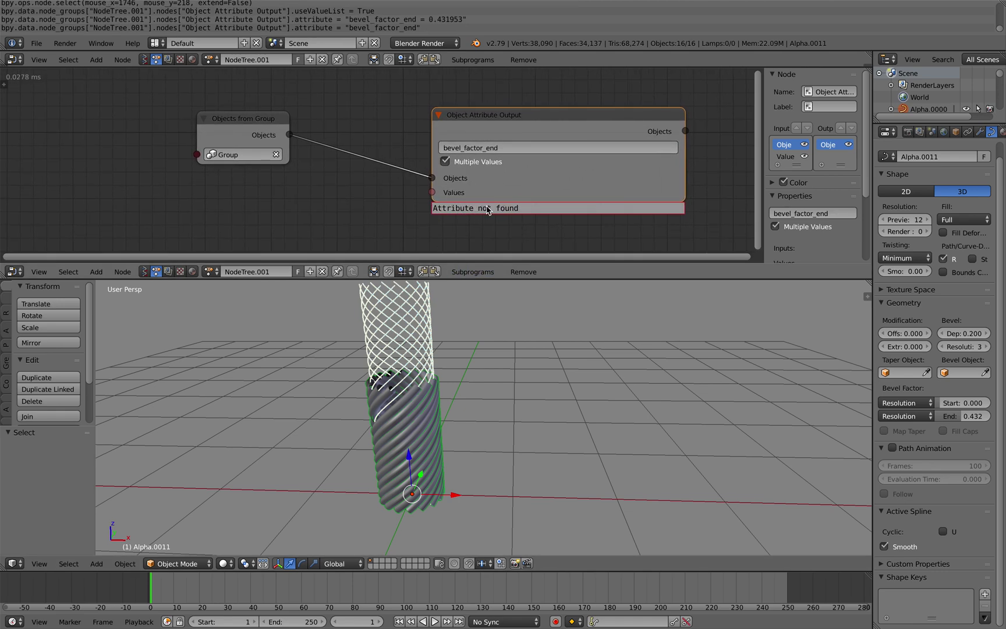
Reconnect the objects link to the Object Attribute Output node and re-enter bevel_factor_end as its attribute.
left_click_drag(432, 177, 433, 178)
left_click(466, 149)
left_click(397, 194)
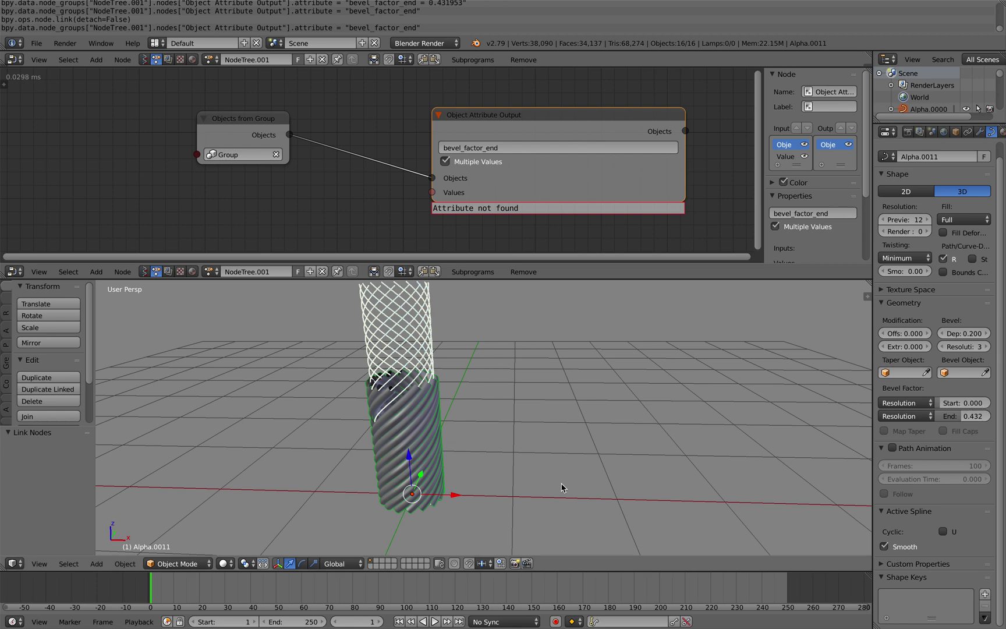
Deselect all strand curves in the 3D view and save the file.
middle_click_drag(451, 472, 454, 472)
key("a")
key("a")
key("a")
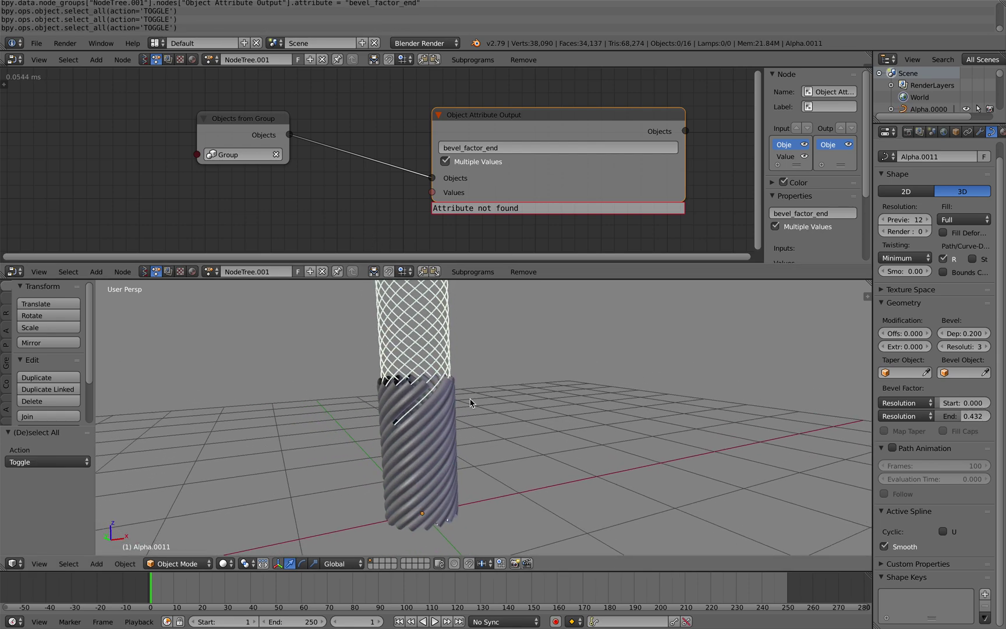
left_click(36, 43)
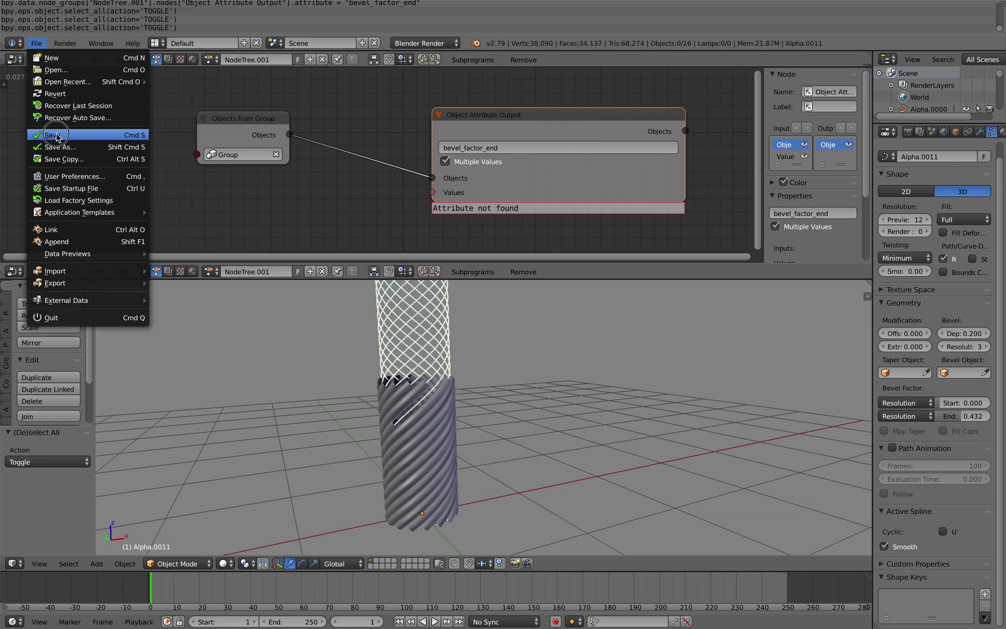
Add a Random Number node below Objects from Group and link its number to the attribute node's Values input.
key("shift+a")
left_click(220, 199)
type("rand")
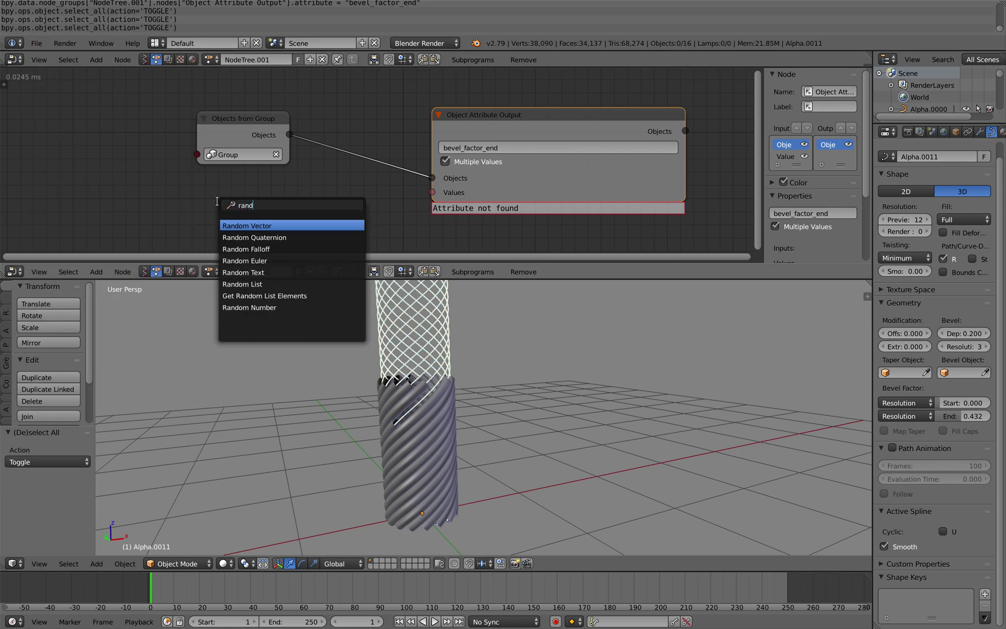
type("om n")
key("Return")
left_click(230, 192)
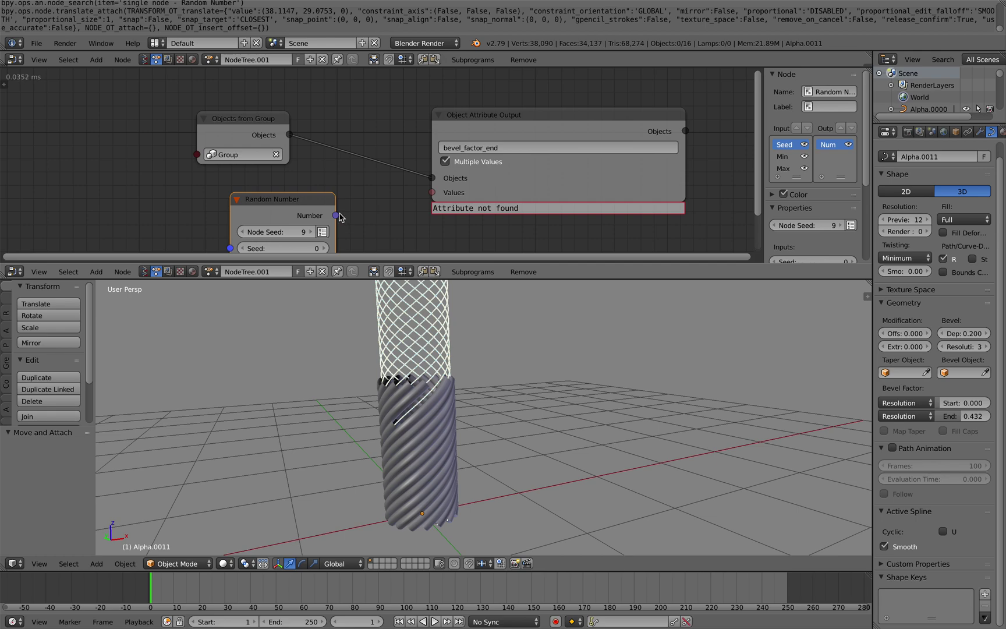
left_click_drag(336, 215, 432, 192)
Make the Random Number node output a list of 11 numbers and link that list to the attribute node's Values input.
scroll(398, 180, "down", 1, "shift")
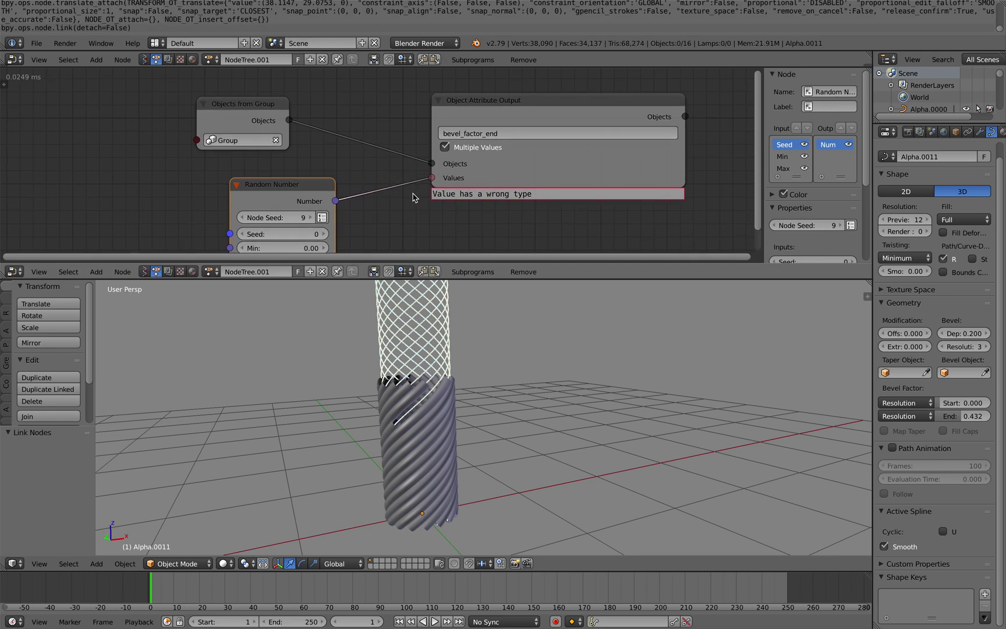
scroll(408, 195, "down", 1, "shift")
left_click(320, 199)
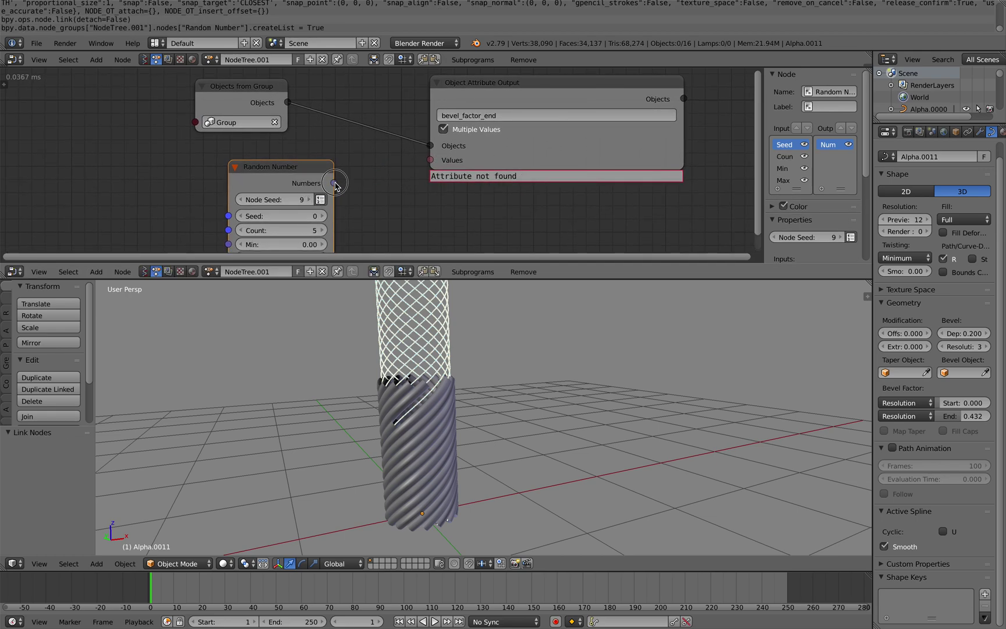
left_click_drag(333, 183, 430, 159)
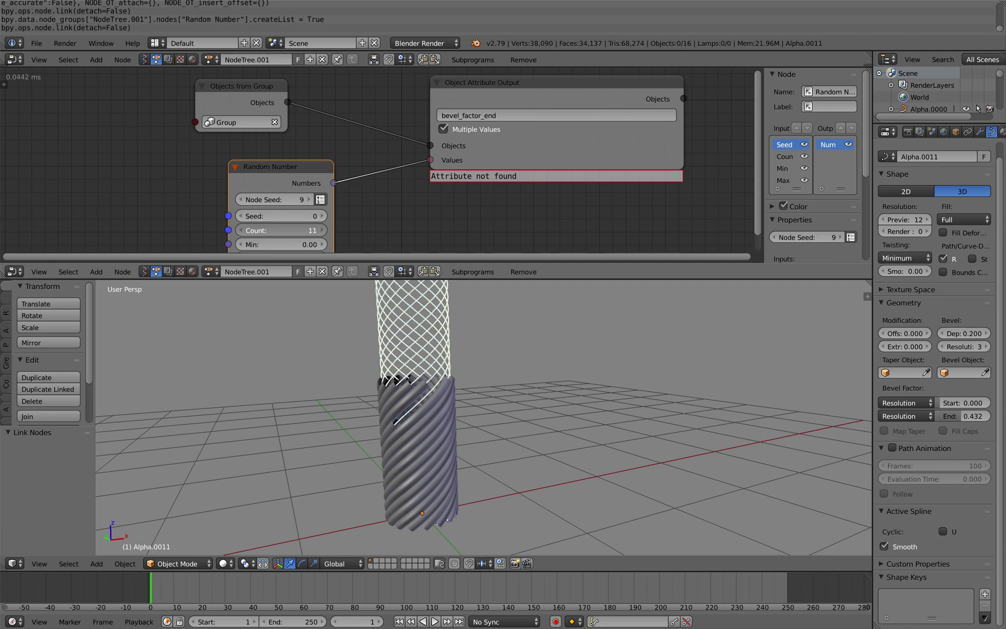
Drive the Random Number node's Count from the group's objects and space the nodes farther apart.
left_click_drag(260, 107, 119, 109)
left_click(165, 138)
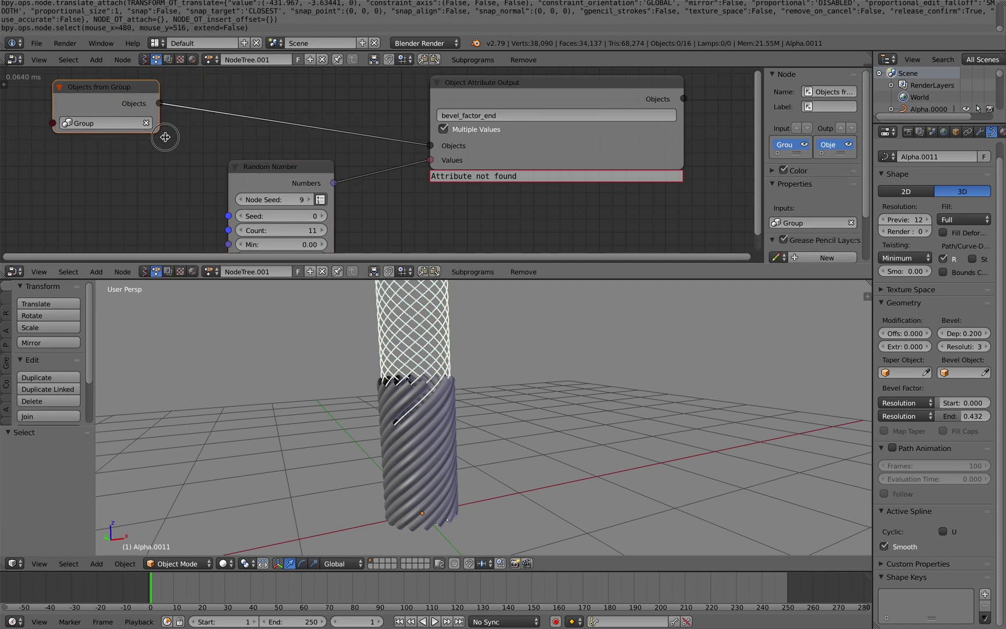
scroll(164, 108, "down", 2)
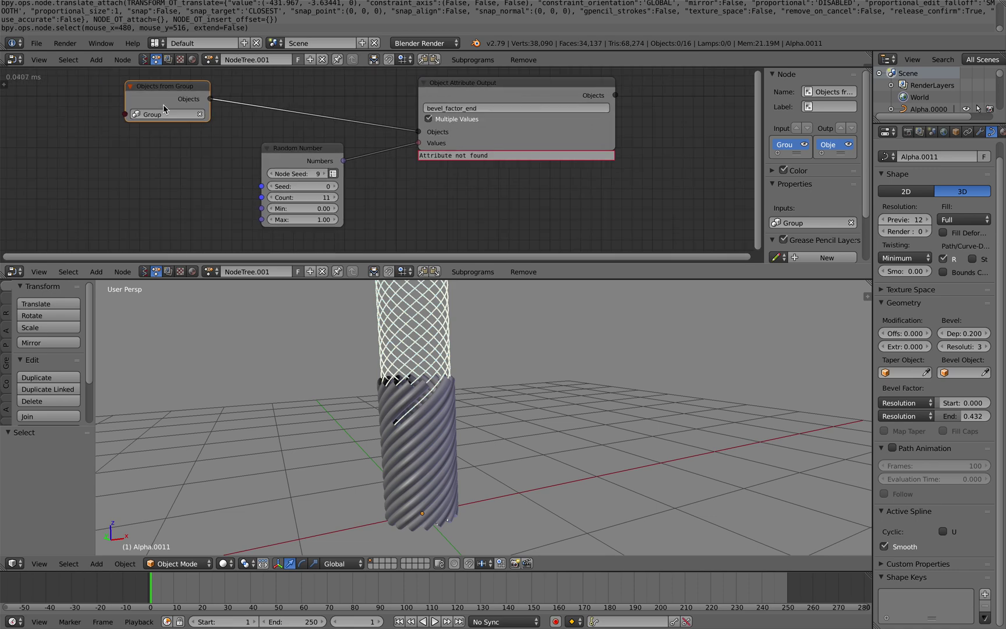
left_click_drag(210, 100, 300, 160)
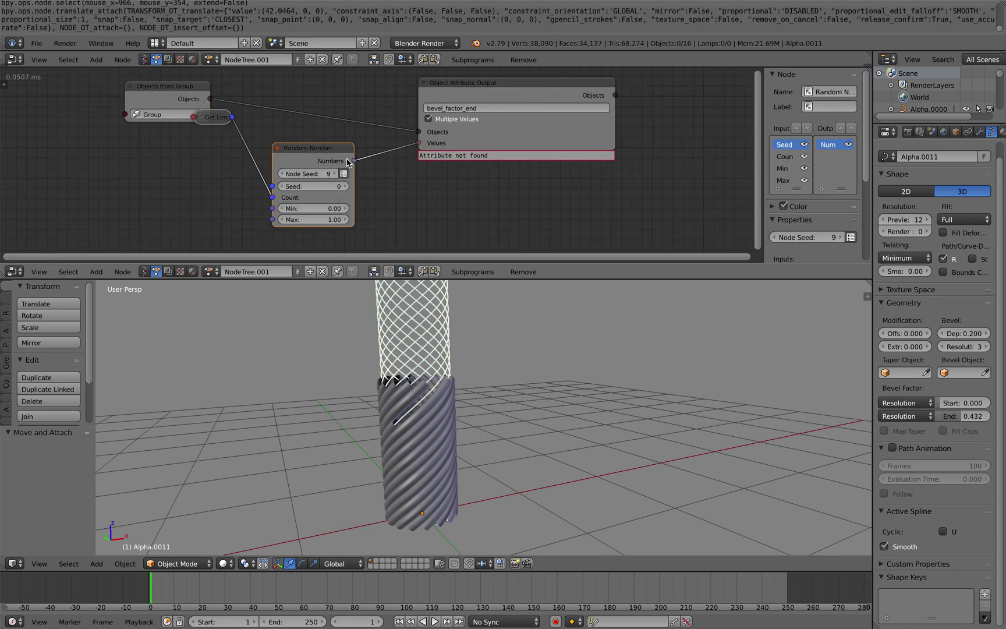
left_click_drag(159, 92, 120, 92)
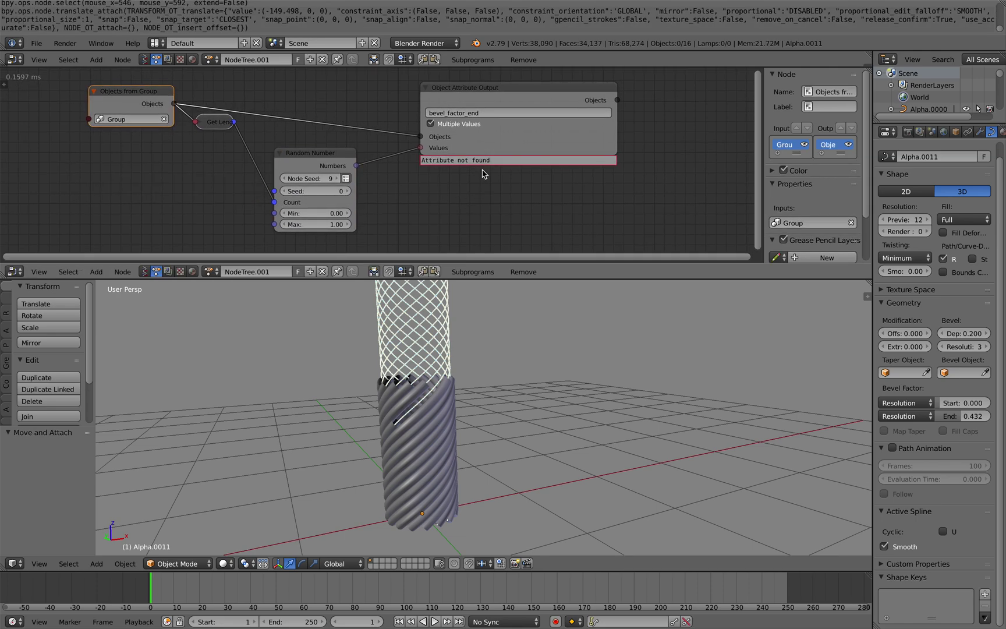
Change the Object Attribute Output node's attribute to data.bevel_factor_end.
left_click(491, 113)
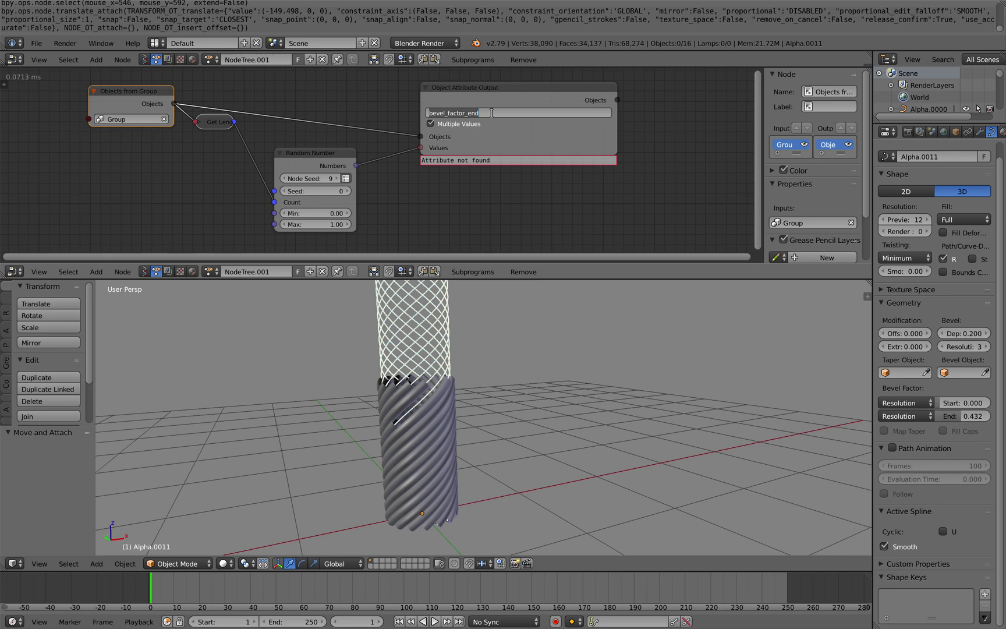
key("ctrl+v")
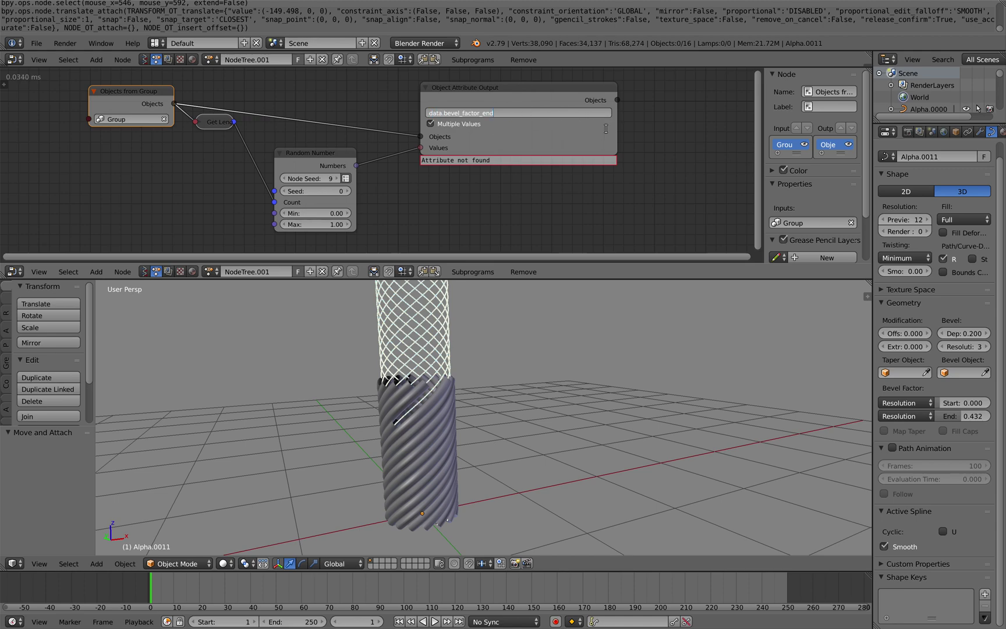
key("Return")
Set the Random Number node's seed to 84 and leave all strand curves deselected.
middle_click_drag(517, 397, 513, 399)
mouse_move(337, 191)
left_mouse_down()
mouse_move(388, 191)
mouse_move(339, 194)
left_mouse_up()
key("a")
key("a")
key("a")
middle_click_drag(516, 377, 516, 379)
key("a")
Save the scene over the current file.
key("ctrl+s")
left_click(515, 376)
middle_click_drag(523, 300, 525, 298)
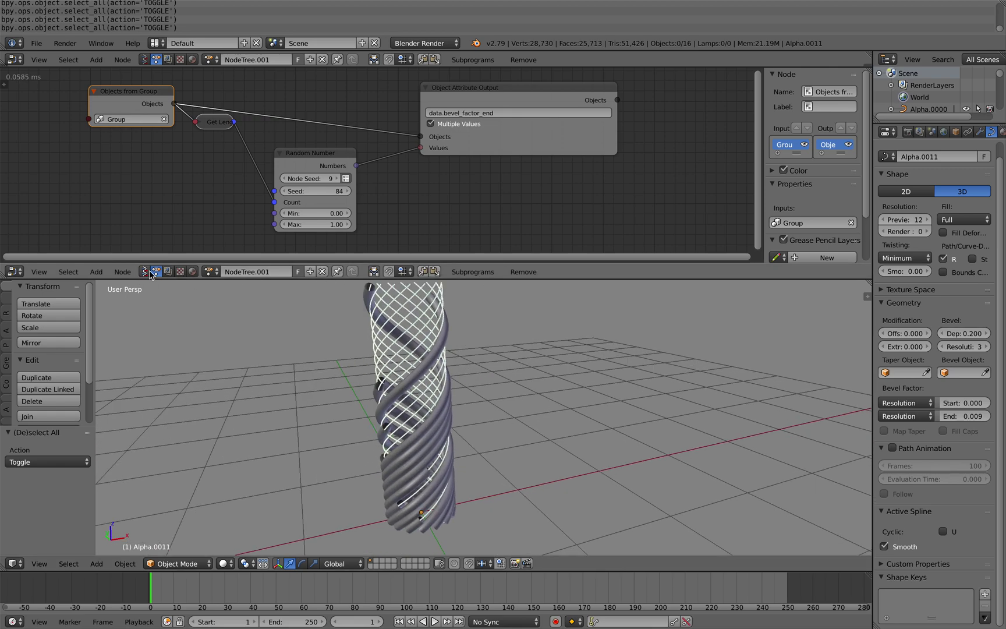
Set the Random Number node's seed to 190 and move the Object Attribute Output node farther away from it.
middle_click_drag(296, 432, 345, 434)
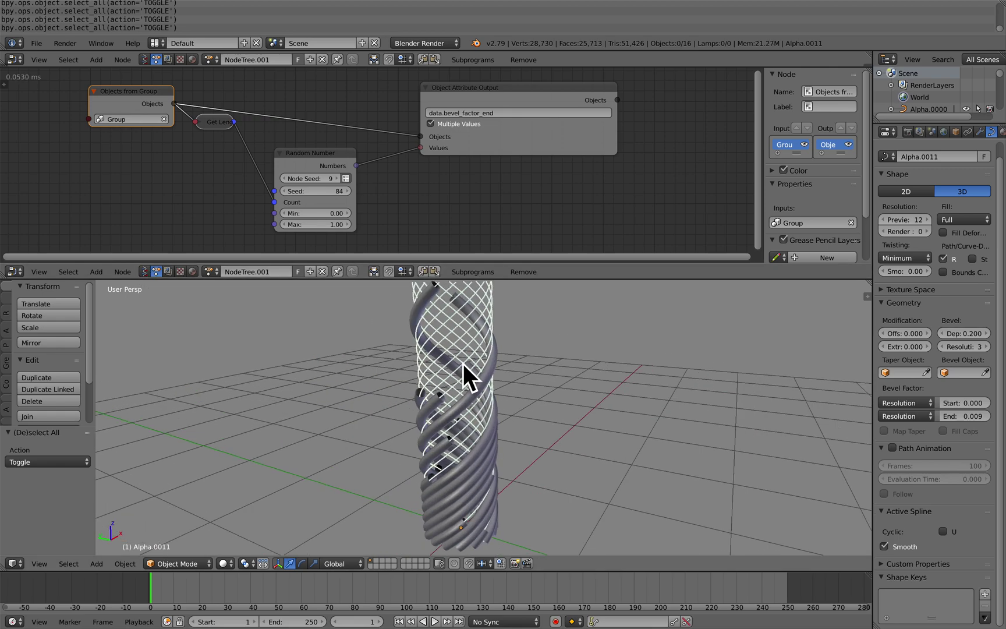
middle_click_drag(463, 363, 349, 331)
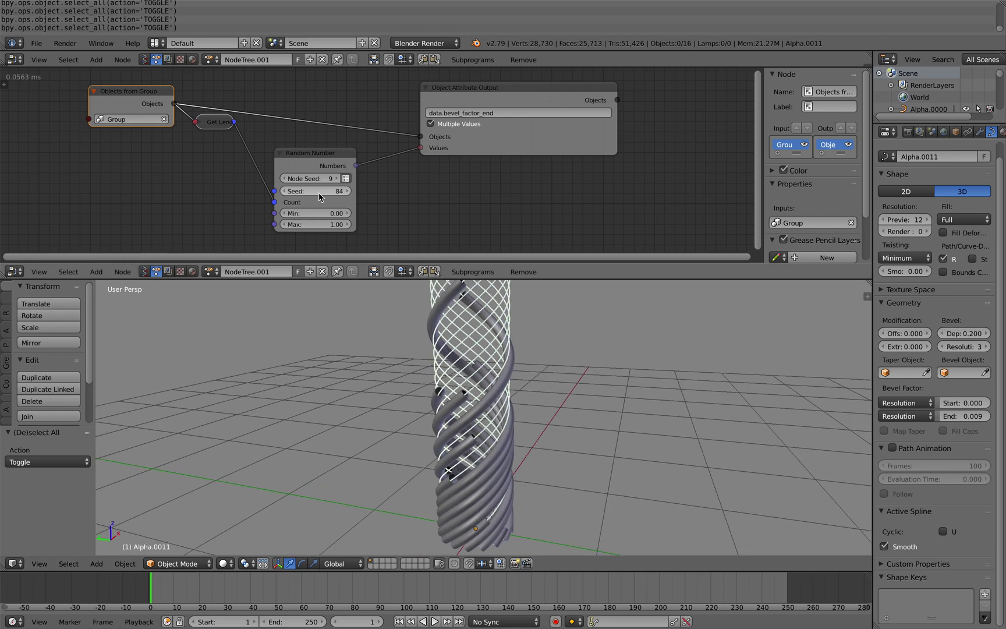
left_click_drag(476, 153, 570, 149)
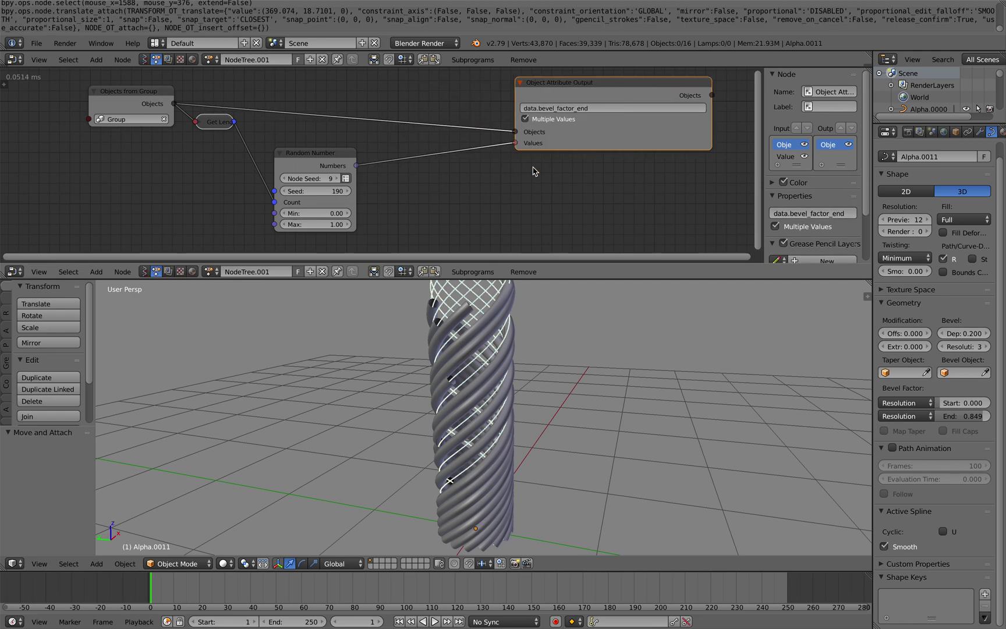
scroll(482, 199, "down", 2)
key("ctrl+Right")
key("ctrl+Left")
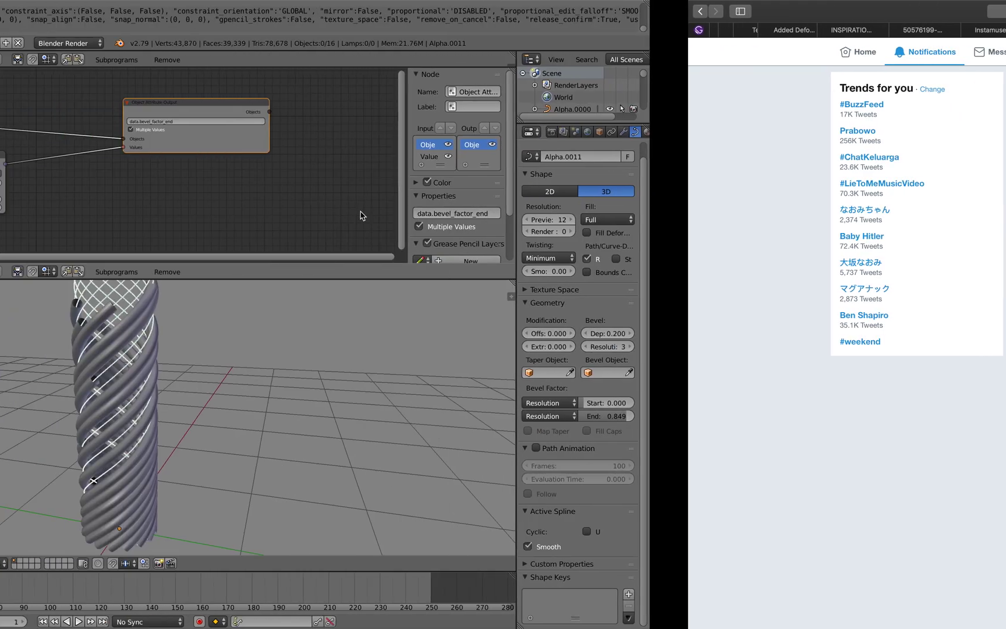
key("ctrl+Right")
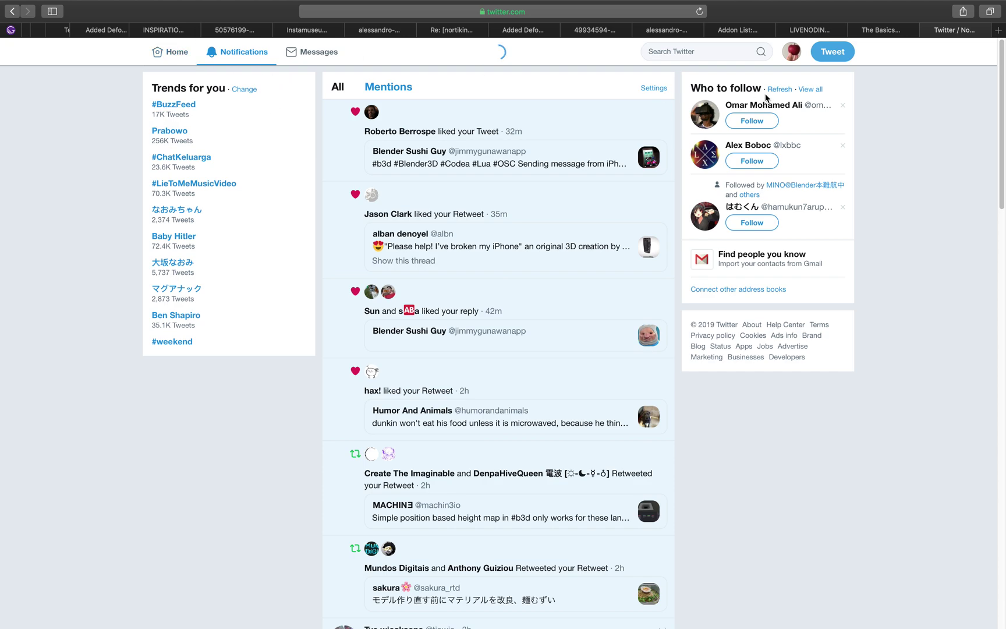
key("ctrl+Left")
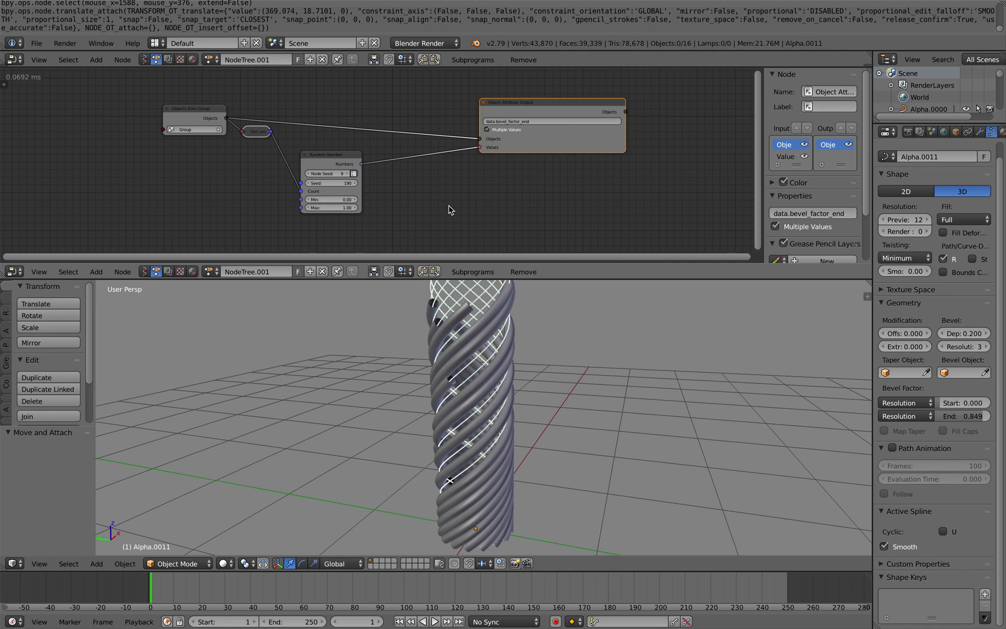
Set the Random Number node's seed to 324 and try overriding the active curve's bevel factor end with 1.000.
middle_click_drag(489, 334, 512, 333)
left_click_drag(348, 183, 413, 183)
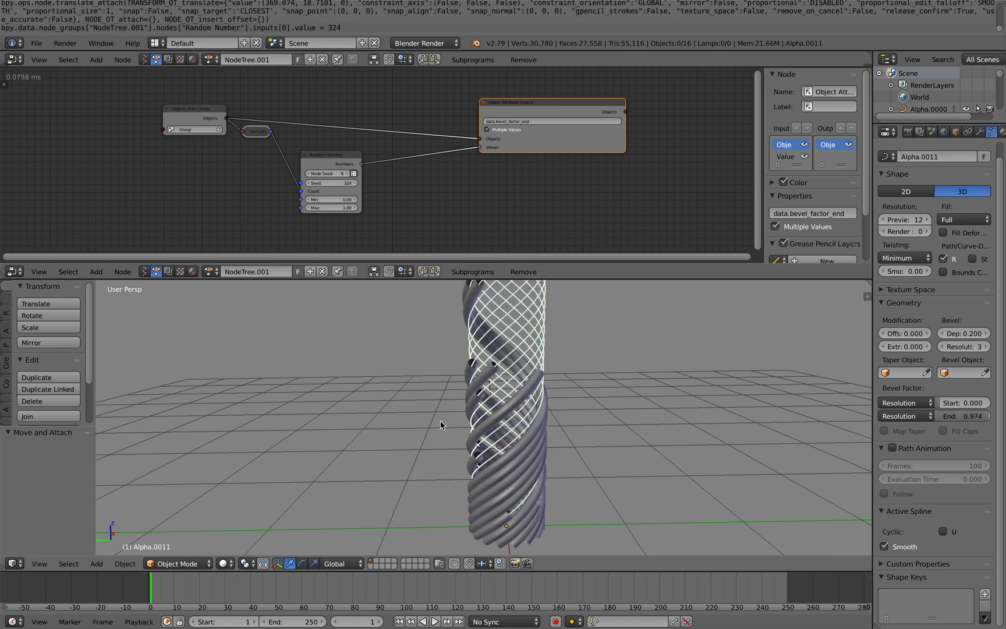
scroll(440, 420, "left", 2)
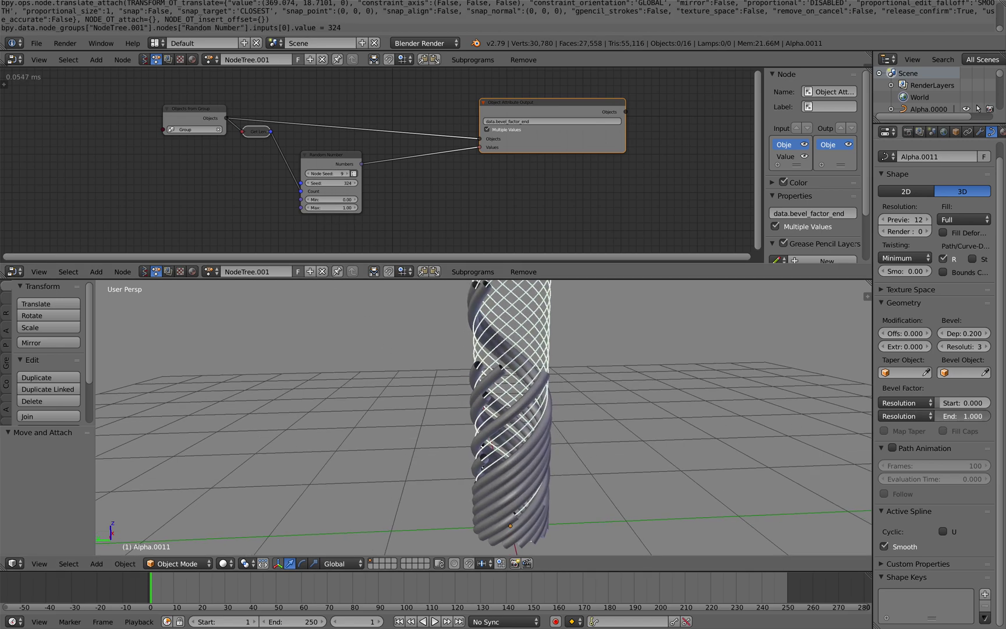
left_click_drag(953, 419, 991, 418)
middle_click_drag(457, 408, 531, 407)
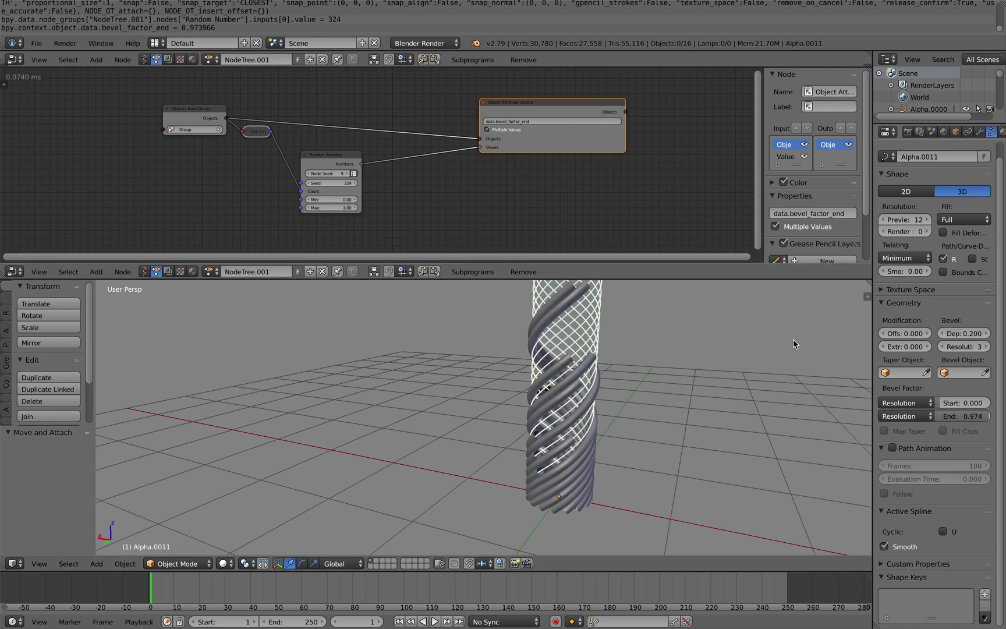
Set the Random Number node's seed to 114 and save the scene over the current file.
left_click_drag(332, 186, 135, 184)
key("ctrl+s")
left_click(138, 183)
Switch the node editor from Animation Nodes to Sverchok and load the node tree named NodeTree.
left_click(144, 272)
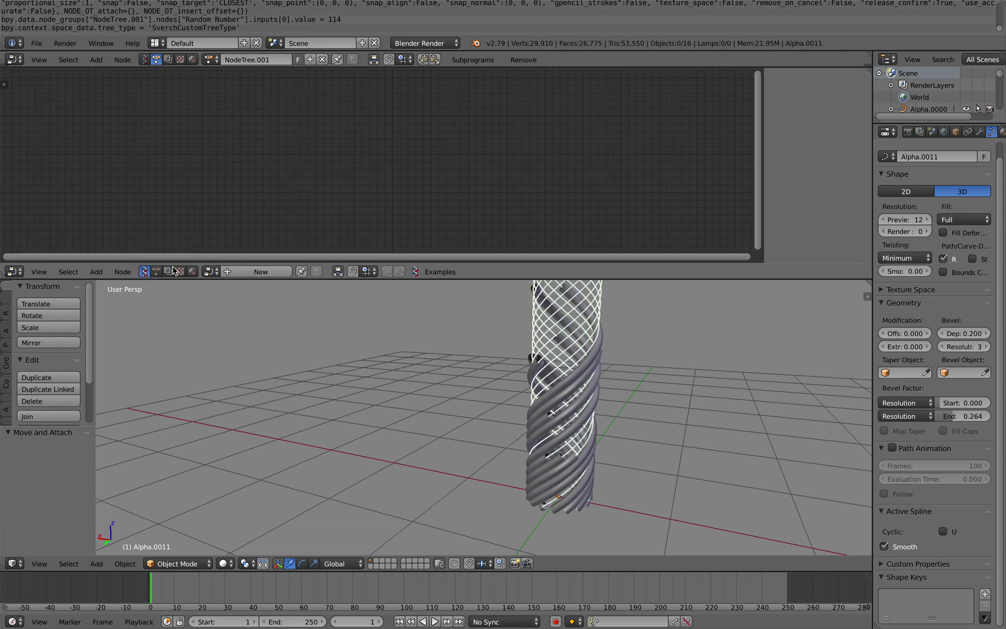
left_click(212, 271)
left_click(219, 290)
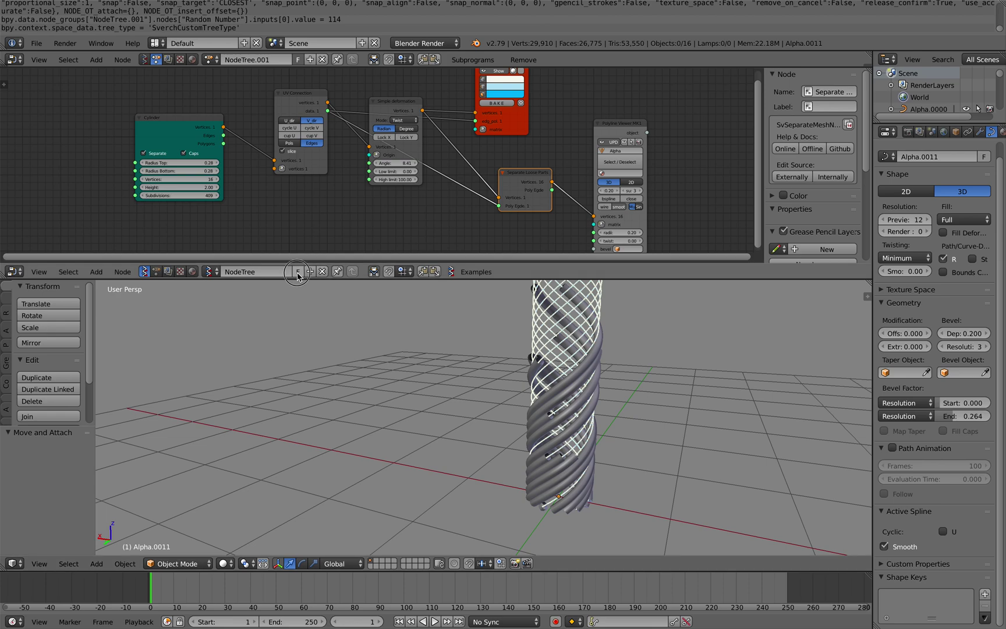
Give the Sverchok NodeTree a fake user and save the scene over the current file.
left_click(298, 271)
key("ctrl+s")
left_click(292, 184)
Reduce the radii of the Polyline Viewer node to 0.14 to thin the twisted strands.
scroll(238, 178, "up", 1)
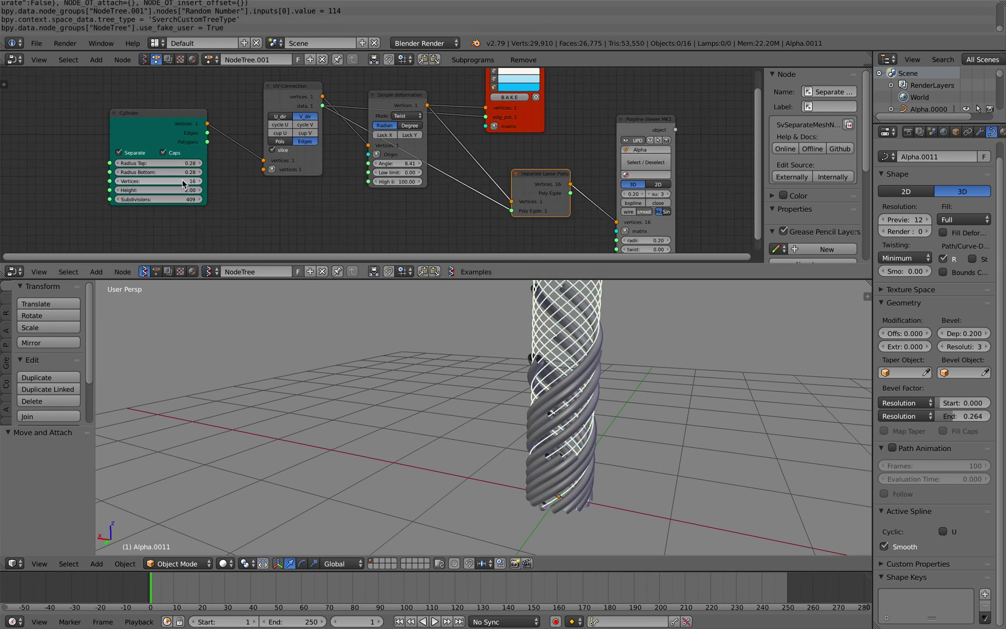
middle_click_drag(431, 390, 527, 408)
mouse_move(654, 244)
left_mouse_down()
mouse_move(642, 243)
mouse_move(654, 243)
left_mouse_up()
middle_click_drag(547, 378, 617, 396)
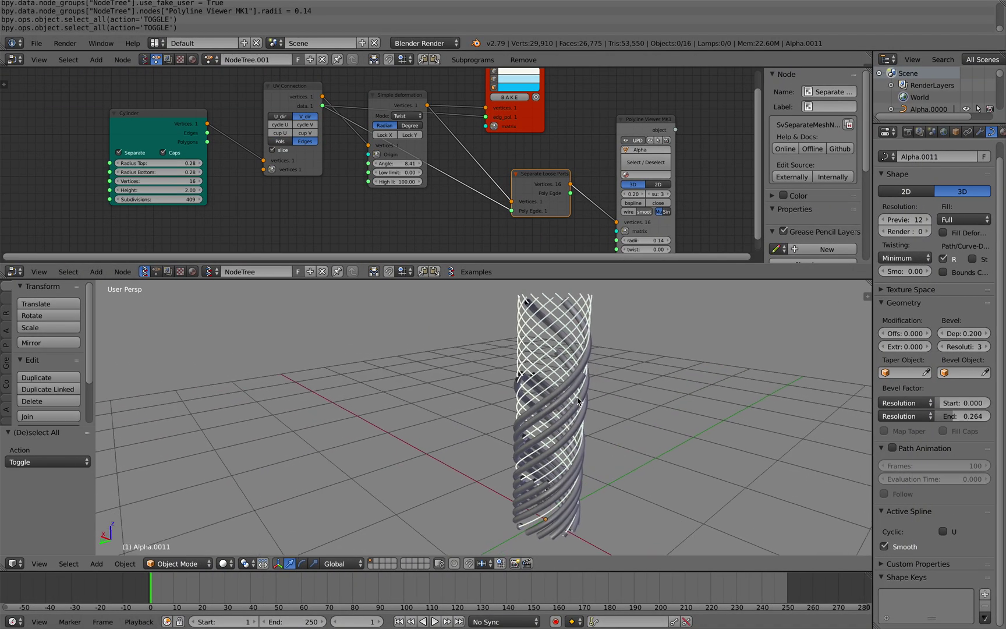
middle_click_drag(553, 402, 580, 404)
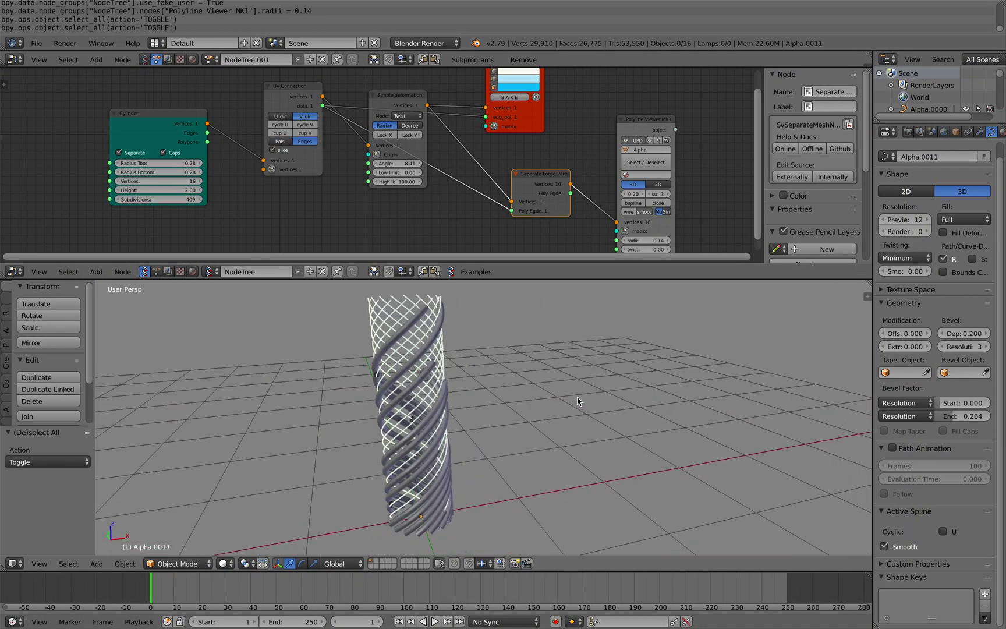